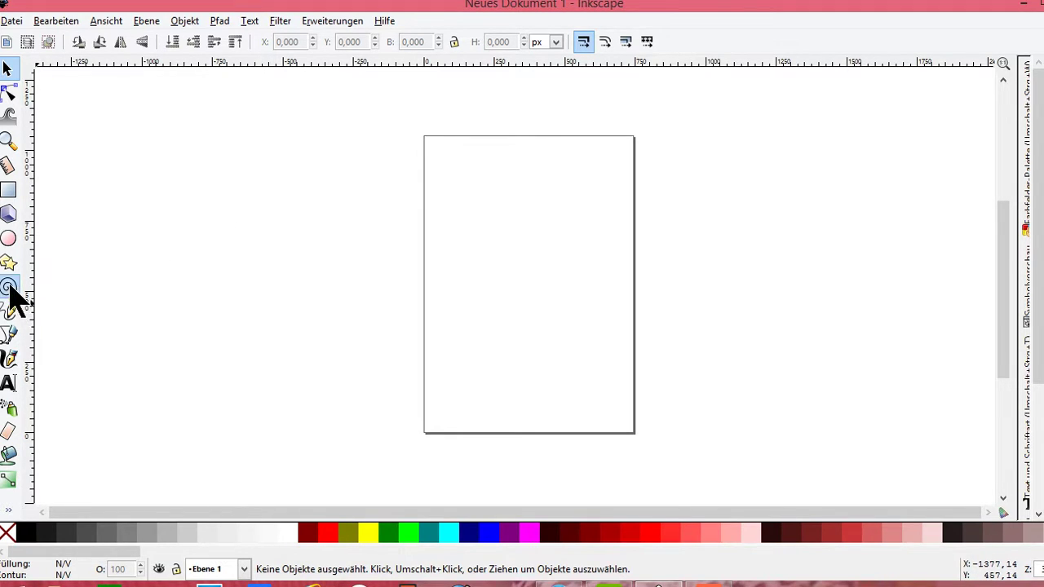
- Activate the Spiral tool, set to 40 turns, divergence 0.310 and inner radius 0.129
left_click(9, 290)
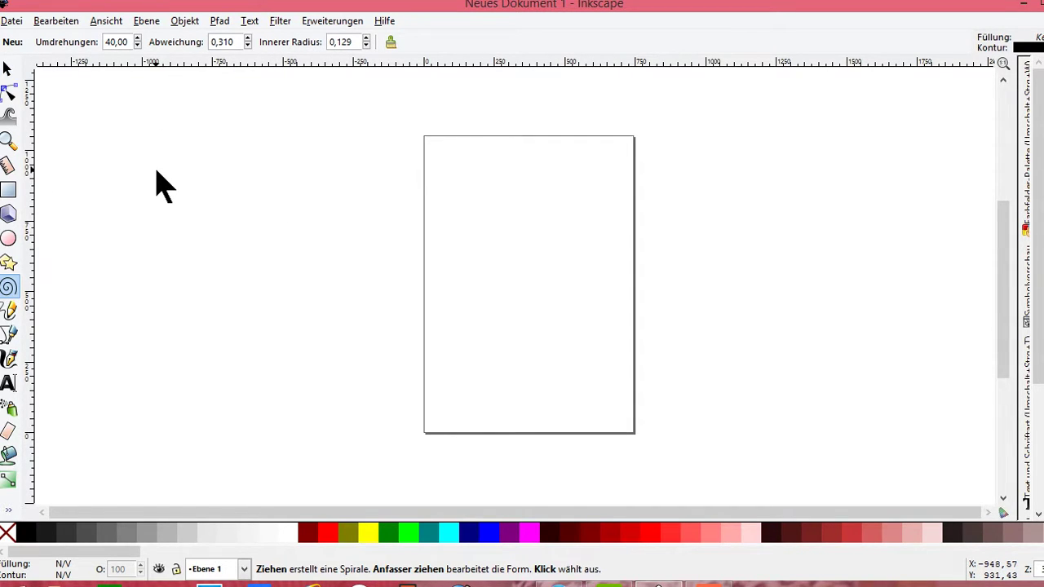
- Draw a large ring spiral left of the page with a smaller spiral at its centre
left_click_drag(156, 170, 186, 202)
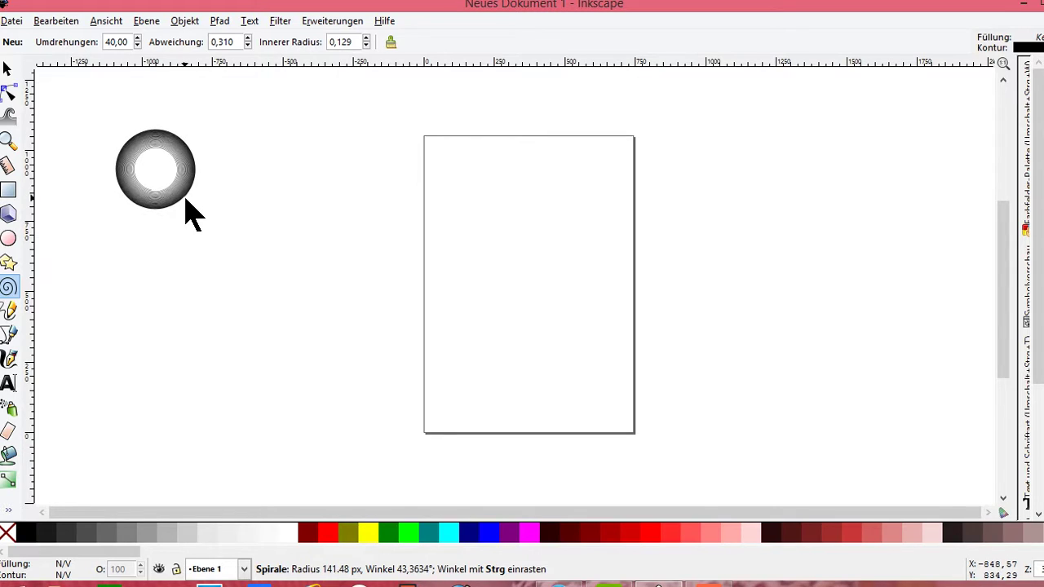
left_click_drag(186, 200, 201, 211)
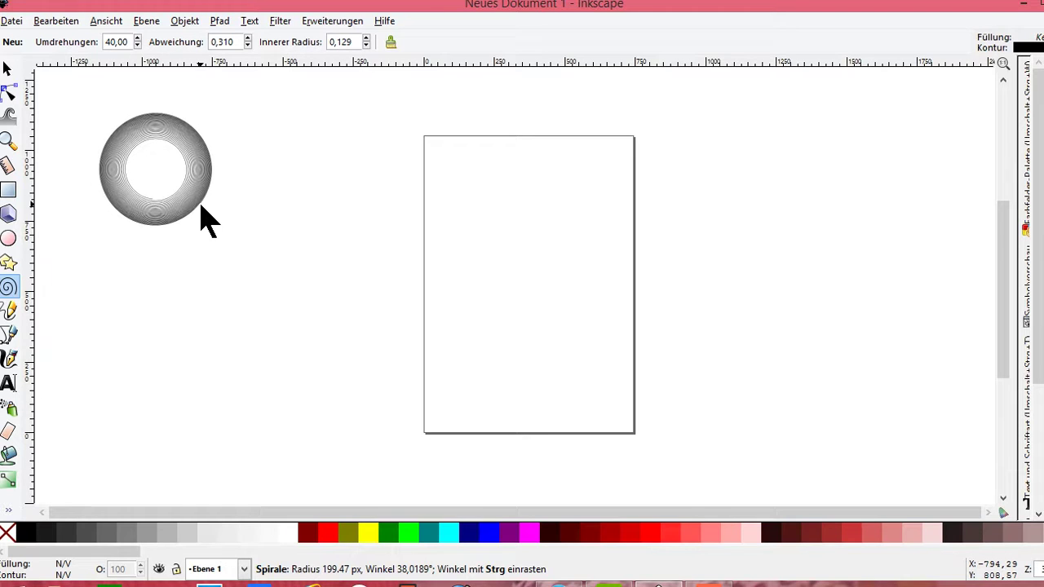
left_click_drag(201, 206, 201, 206)
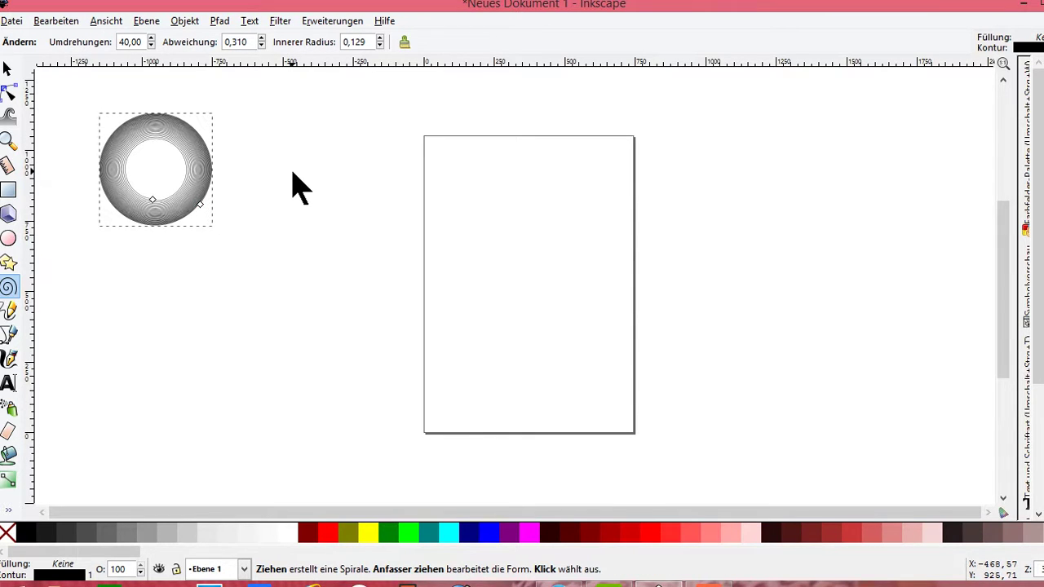
mouse_move(159, 181)
left_mouse_down()
mouse_move(195, 217)
mouse_move(173, 185)
mouse_move(183, 192)
left_mouse_up()
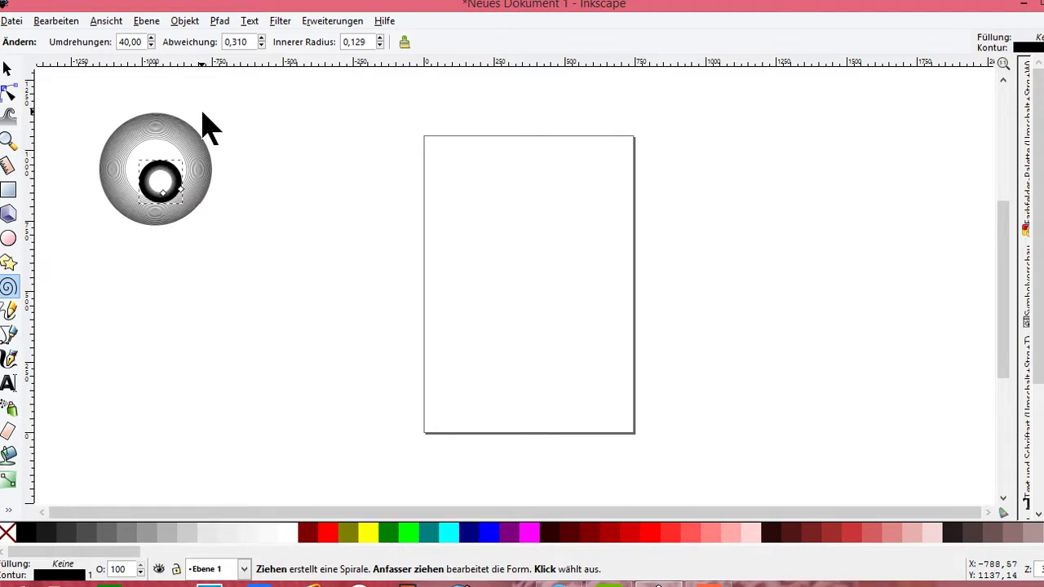
- Set the inner spiral's divergence to 0.350
left_click(261, 38)
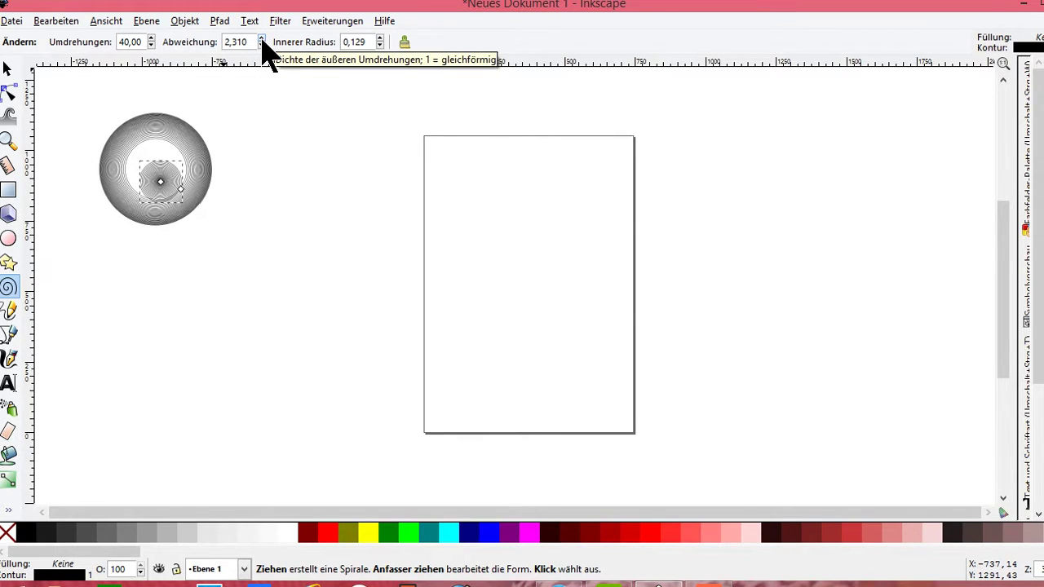
right_click(262, 44)
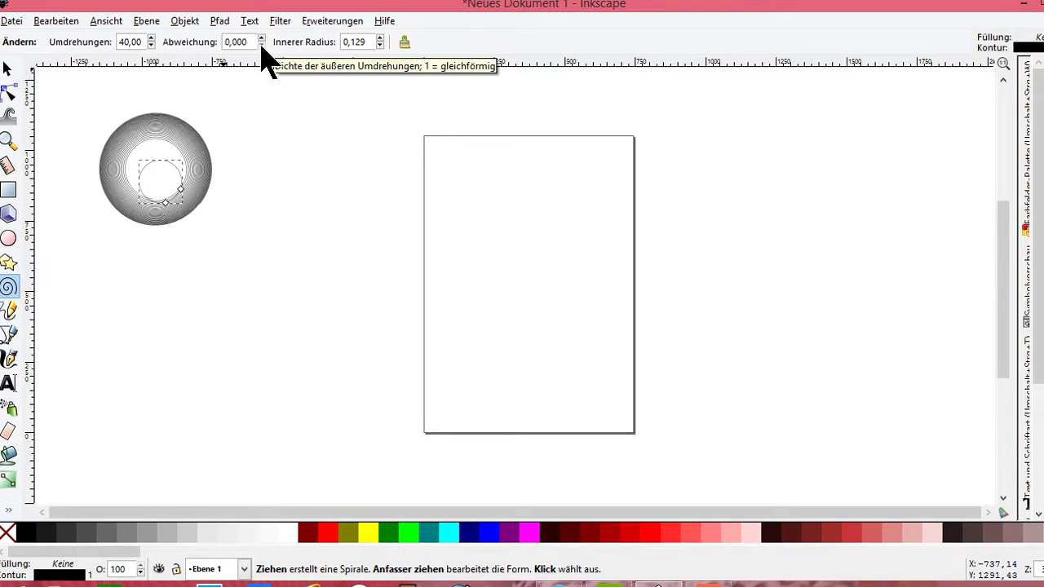
left_click(262, 38)
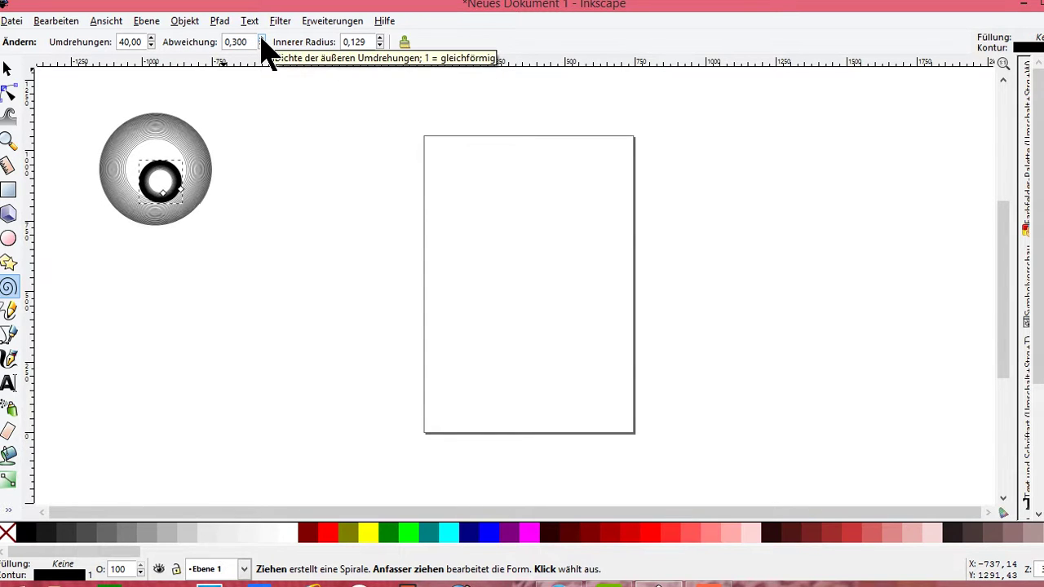
left_click(262, 38)
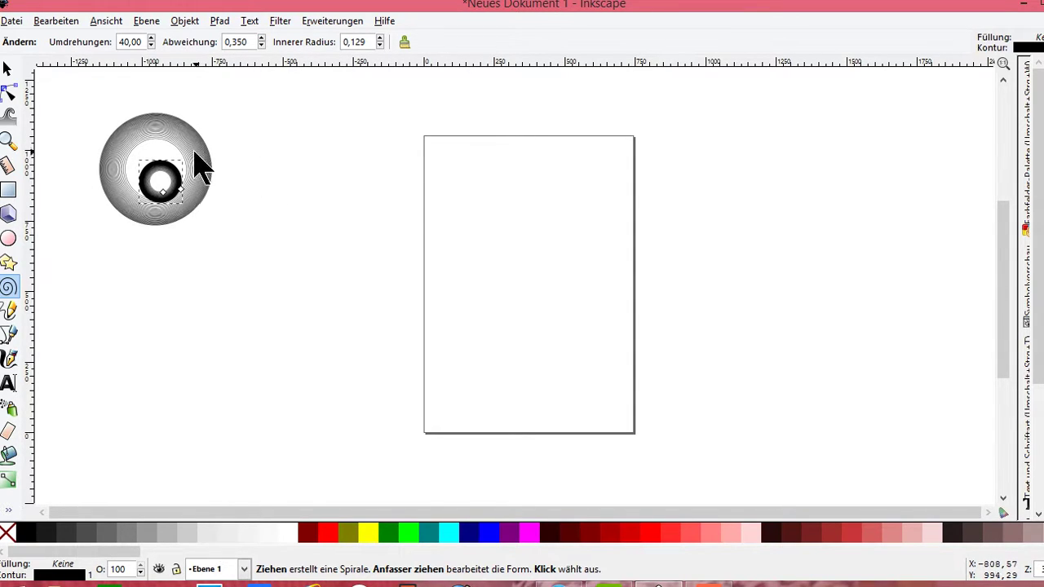
- Draw a second spiral right of the first with 80 turns, and start a spiral below
mouse_move(280, 178)
left_mouse_down()
mouse_move(310, 221)
mouse_move(300, 214)
left_mouse_up()
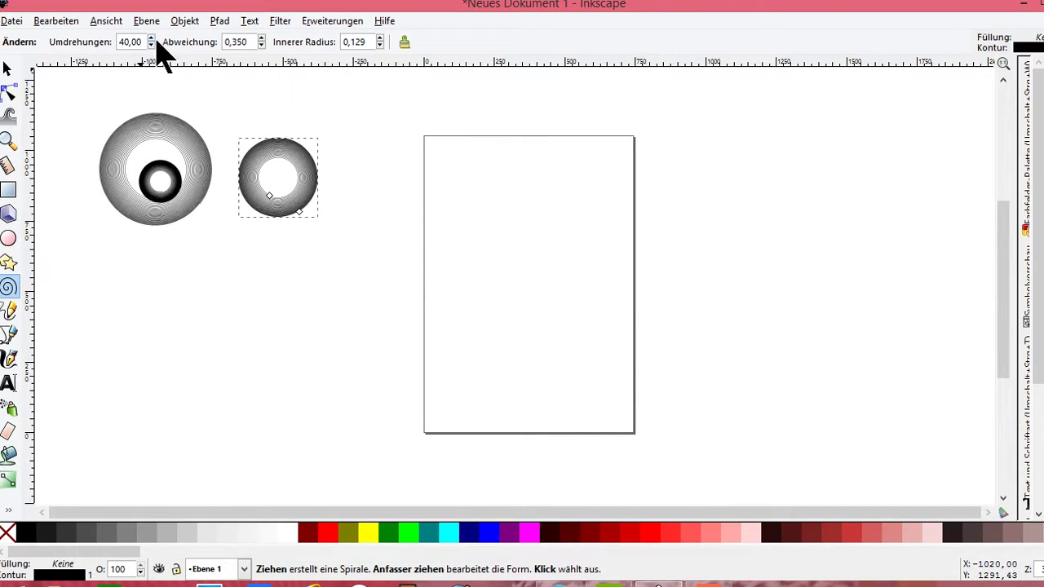
left_click(150, 37)
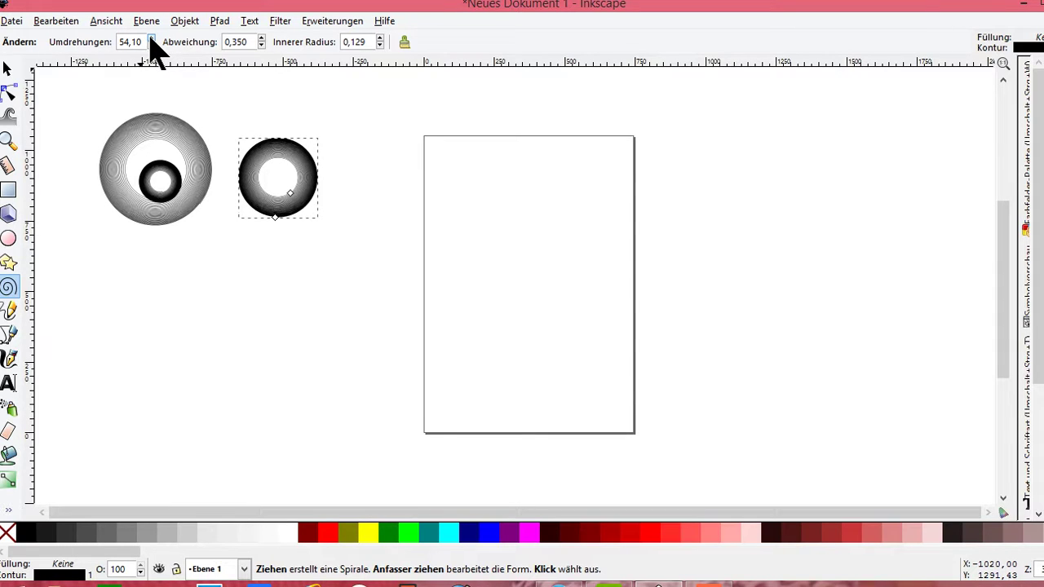
left_click_drag(151, 38, 151, 39)
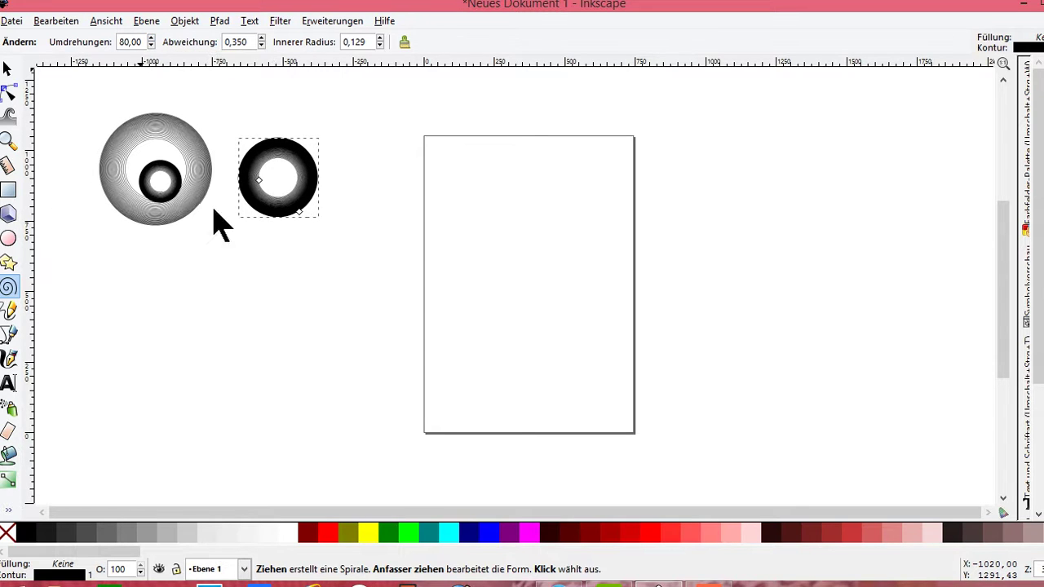
left_click_drag(175, 269, 196, 295)
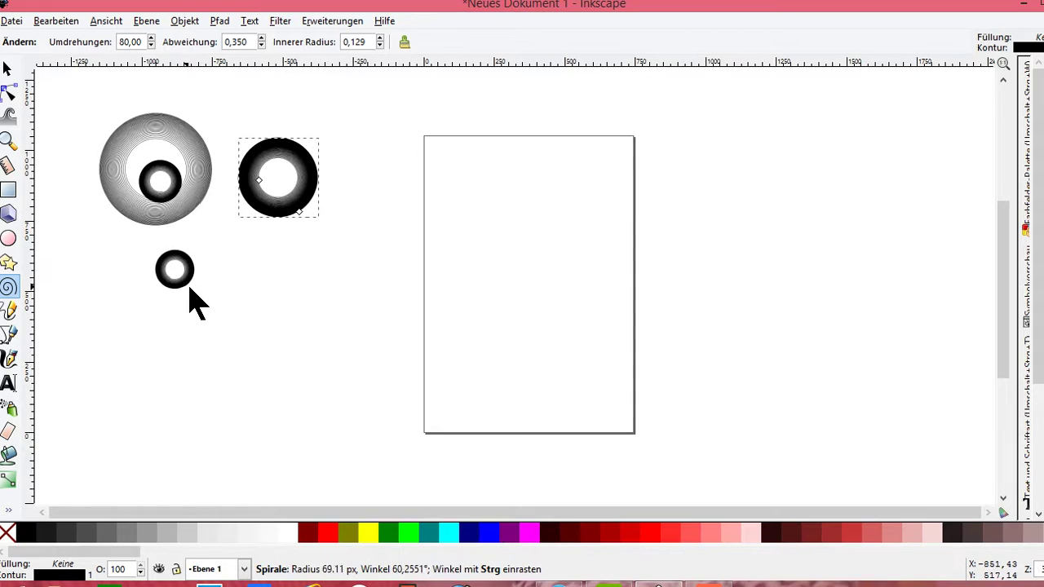
- Give the spiral below the first 75.70 turns and divergence 0.700
left_click_drag(197, 295, 196, 291)
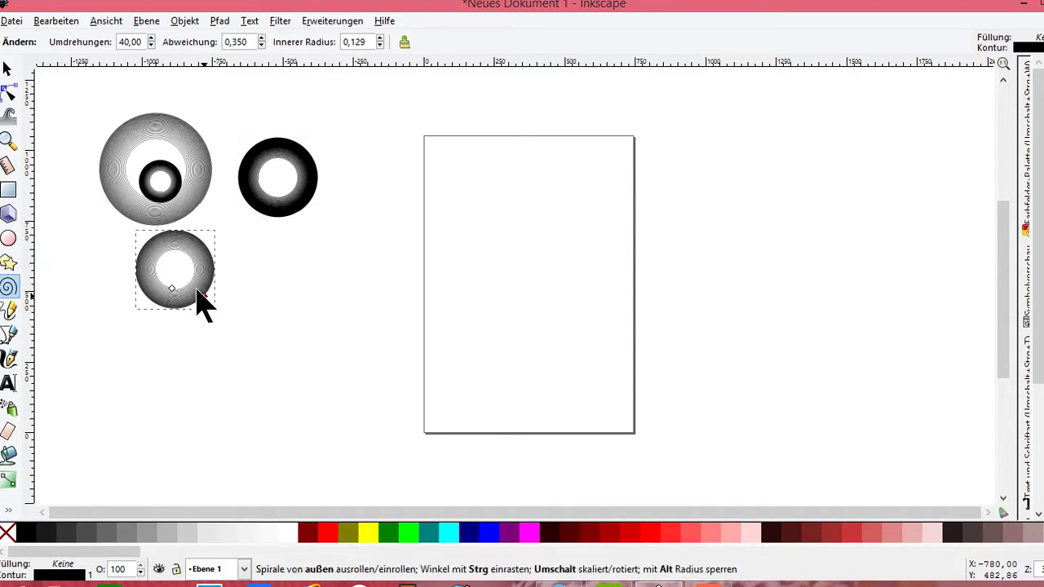
left_click(152, 38)
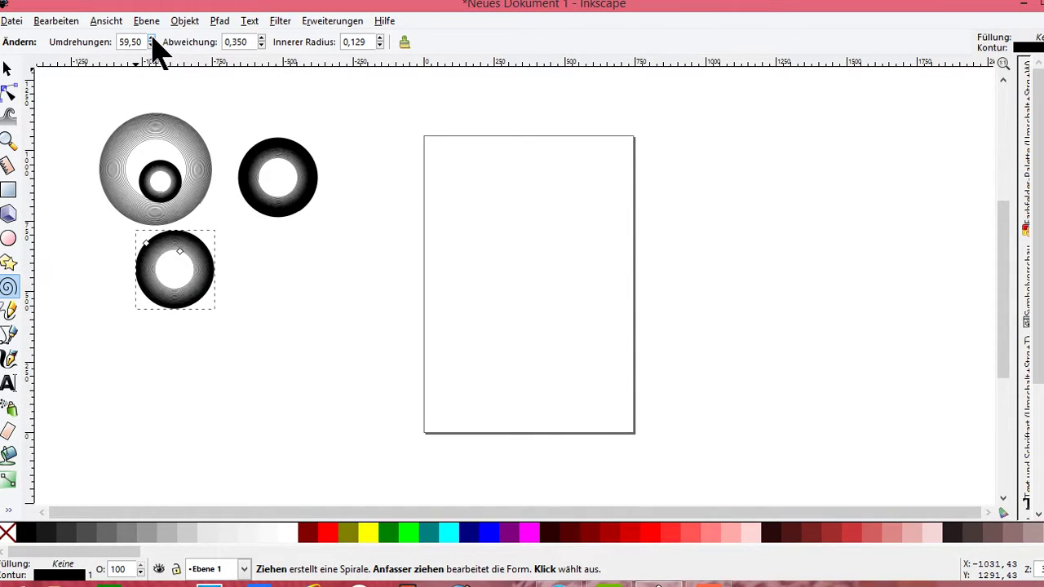
left_click(151, 39)
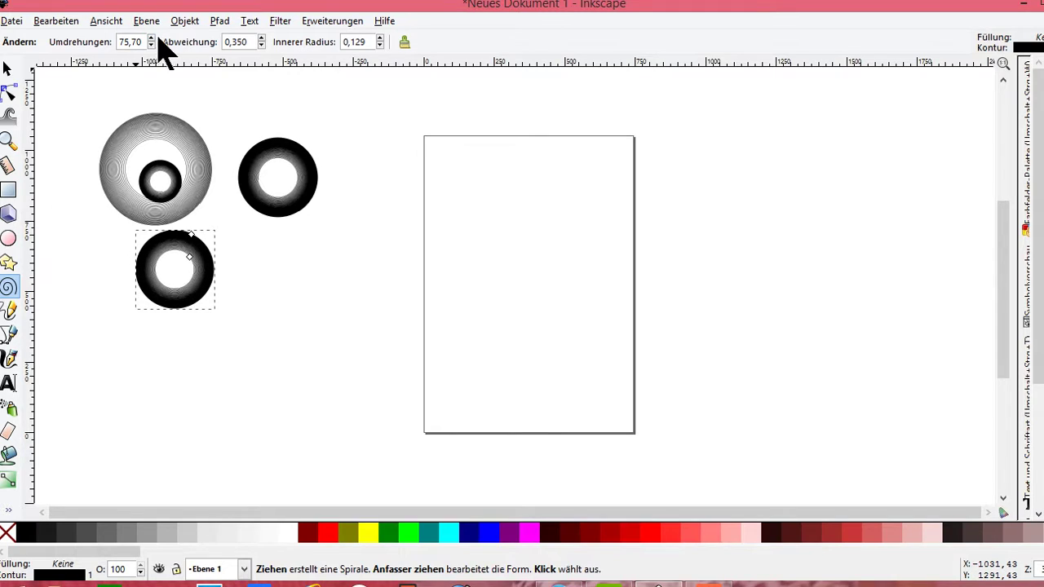
left_click(261, 38)
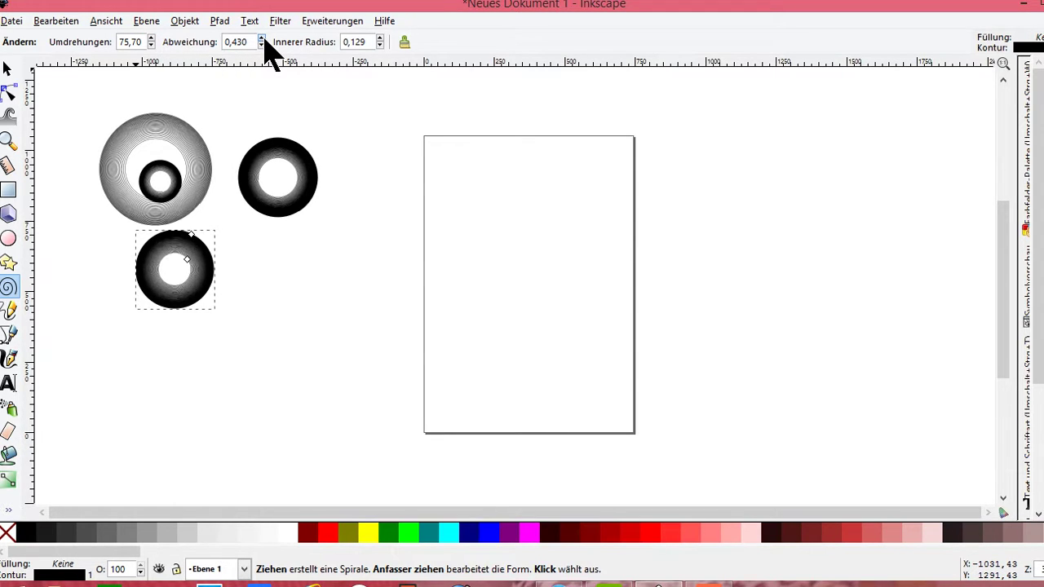
left_click(261, 38)
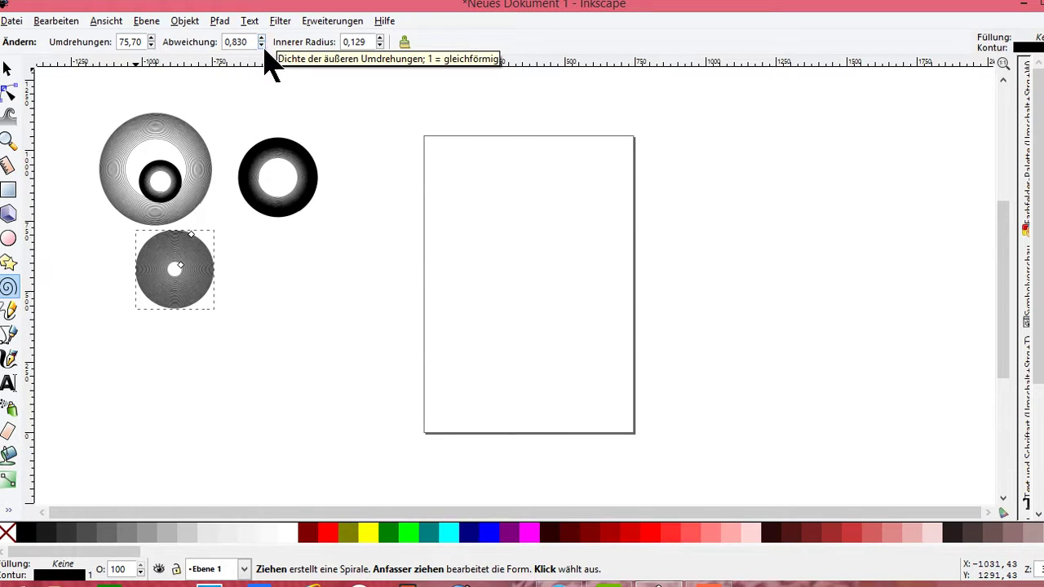
left_click(262, 46)
left_click(261, 45)
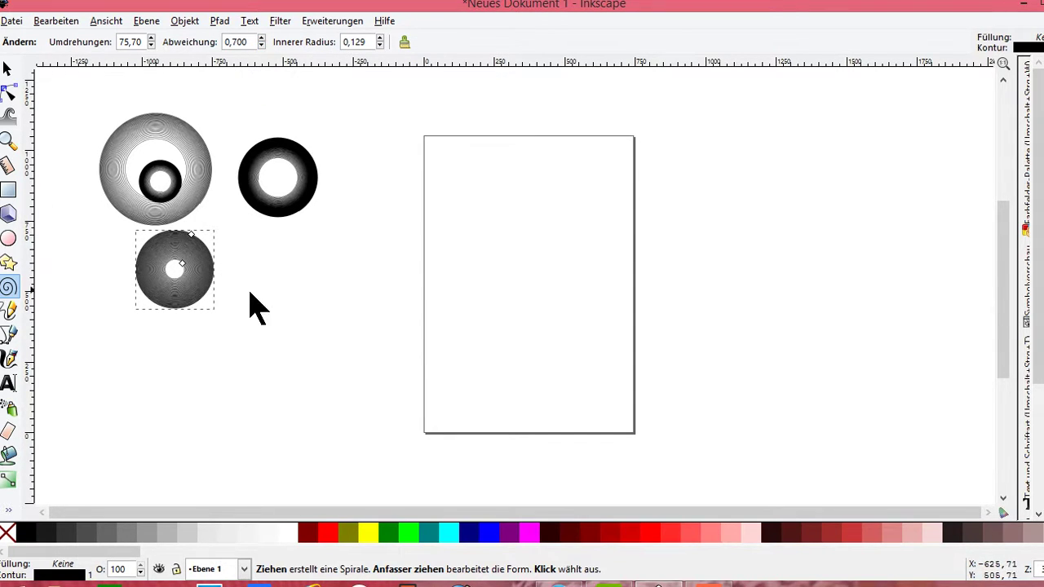
- Draw small spirals in the black ring and grey disc, filling the latter dark red #550000
left_click_drag(283, 188, 295, 201)
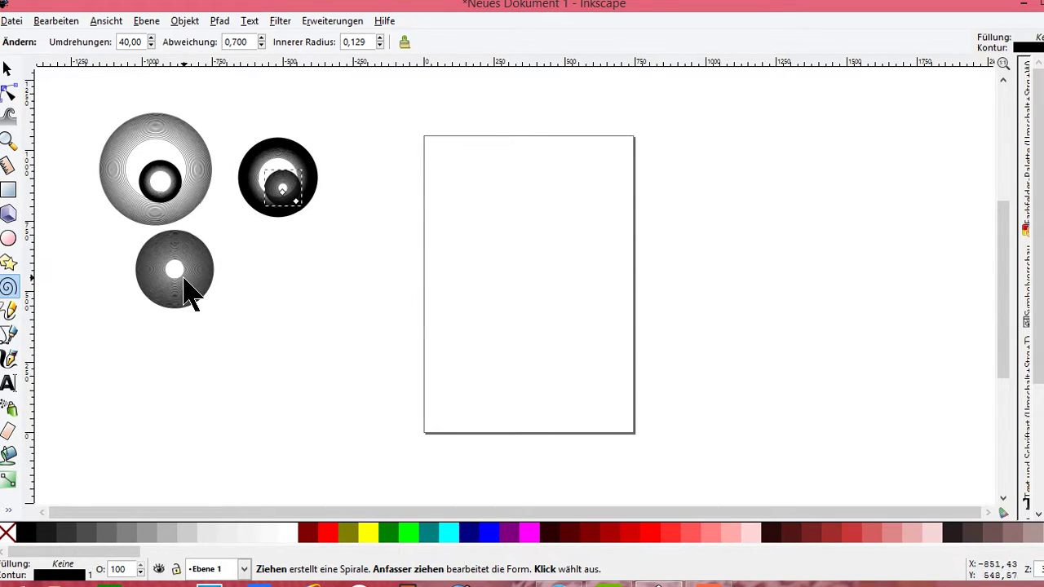
left_click_drag(179, 273, 201, 282)
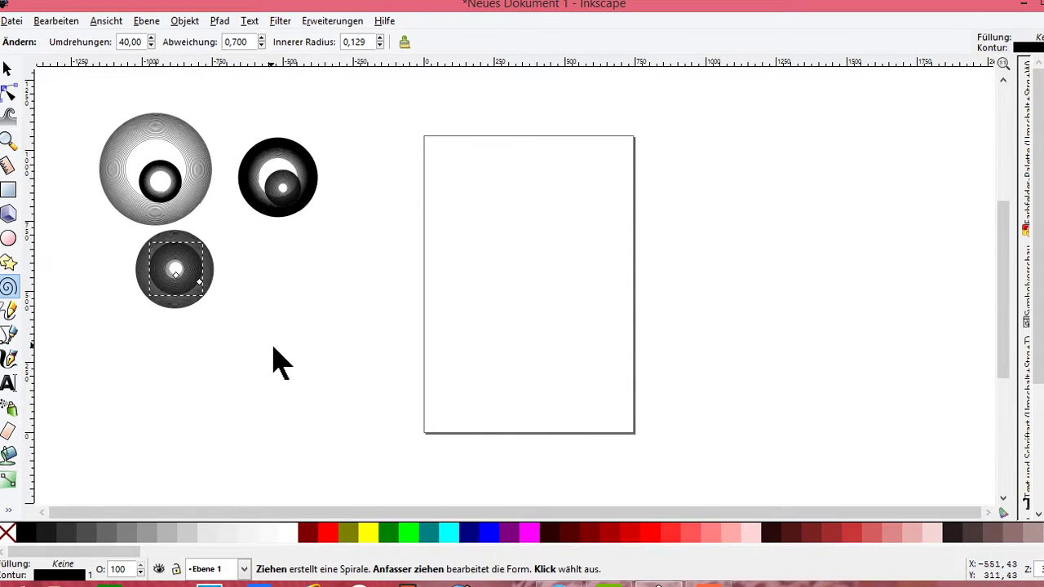
left_click(477, 541)
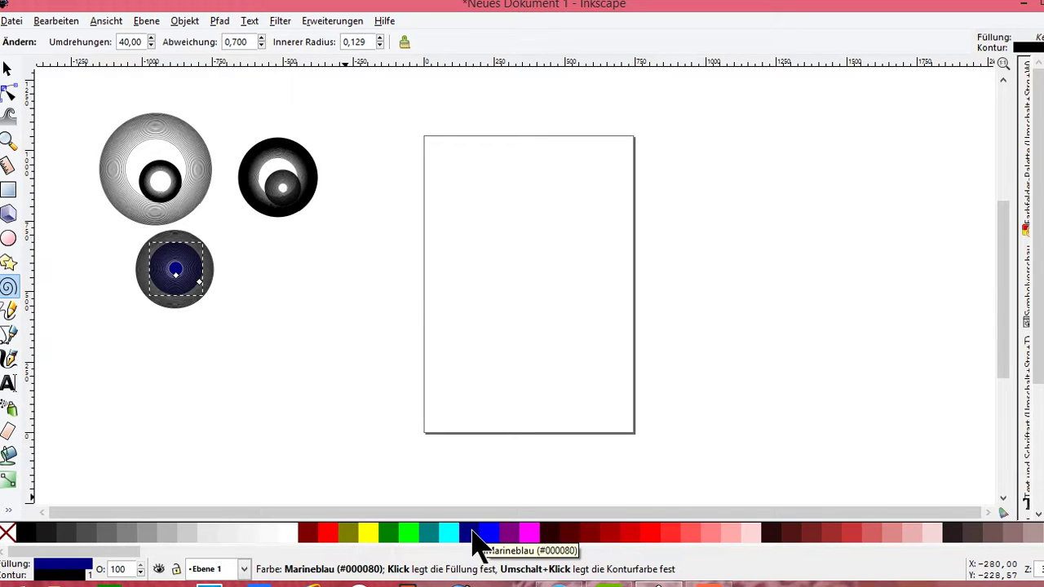
left_click(509, 537)
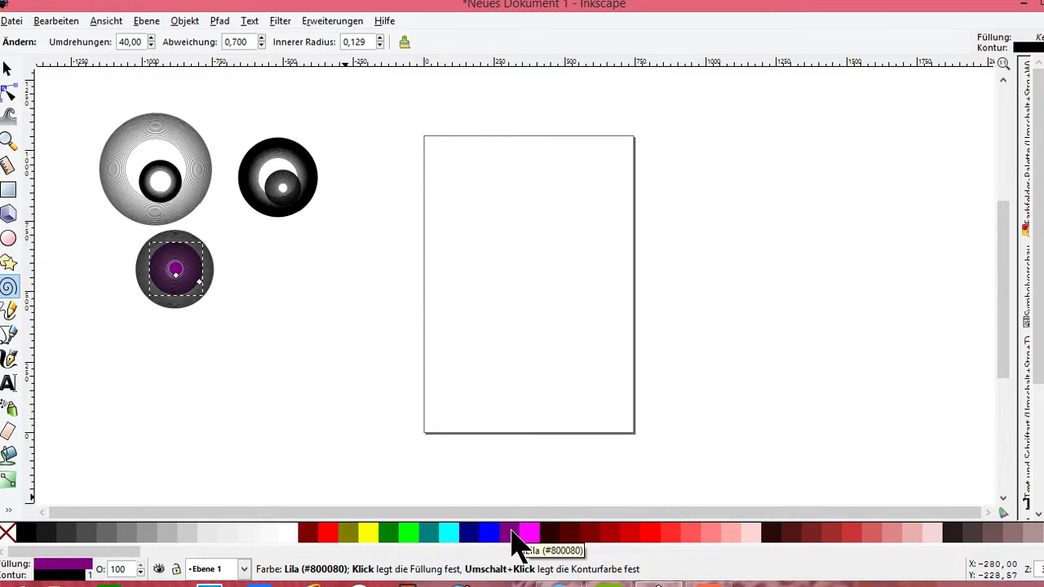
left_click(544, 536)
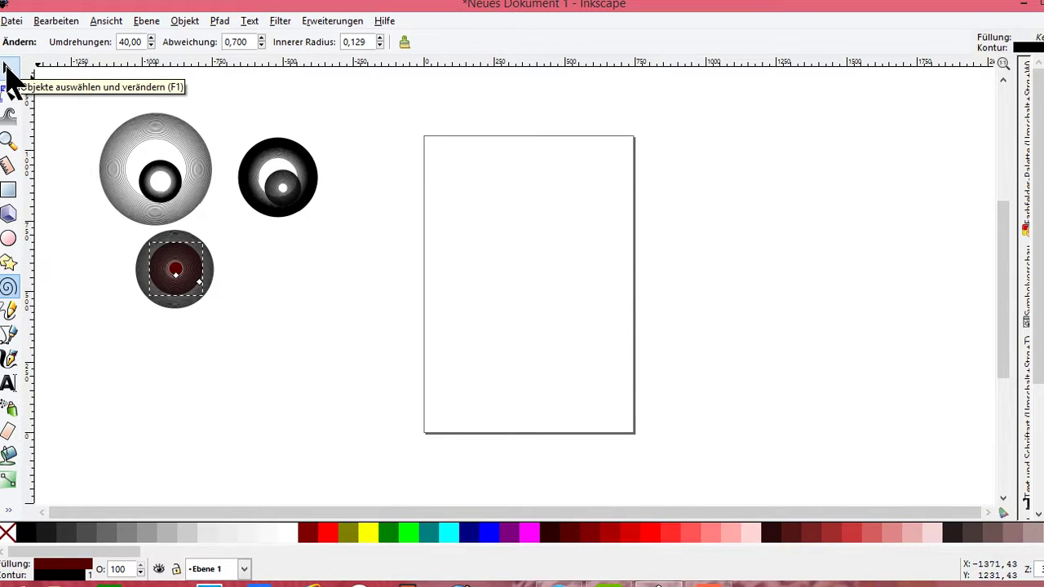
- Stretch the lower centre spiral wide across the grey disc
left_click(7, 68)
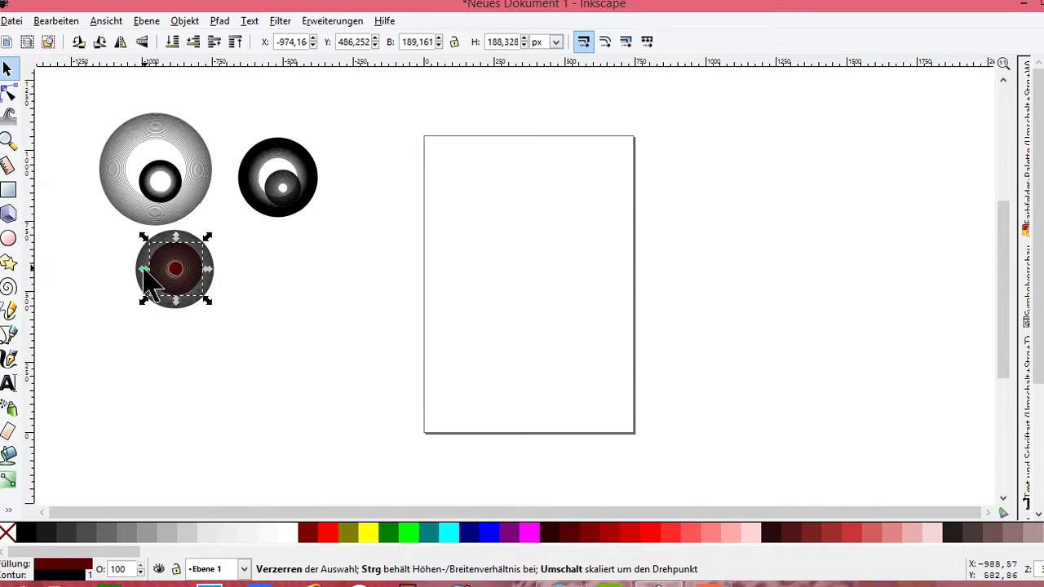
left_click_drag(143, 271, 112, 271)
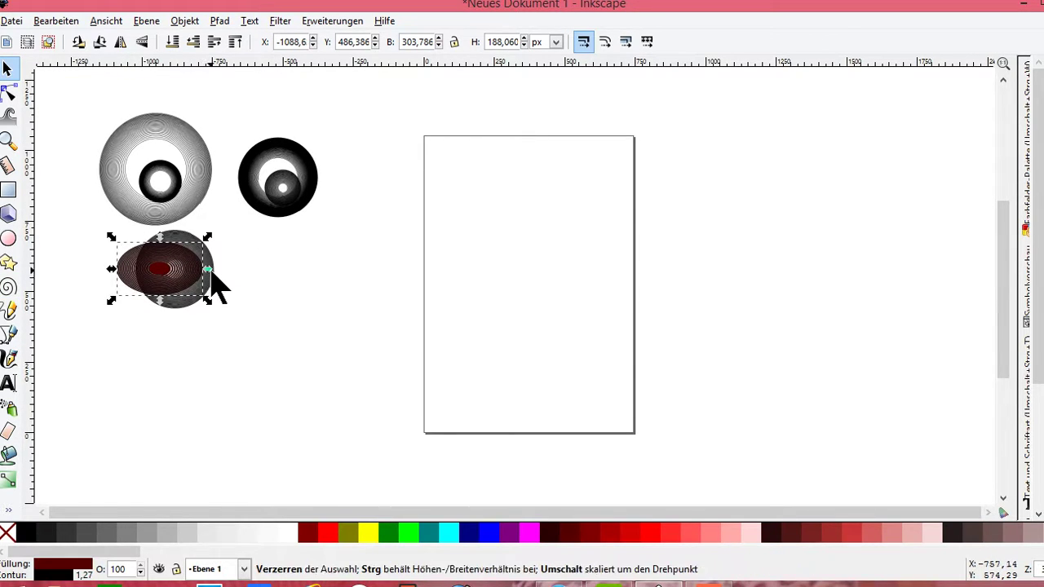
left_click_drag(209, 269, 271, 269)
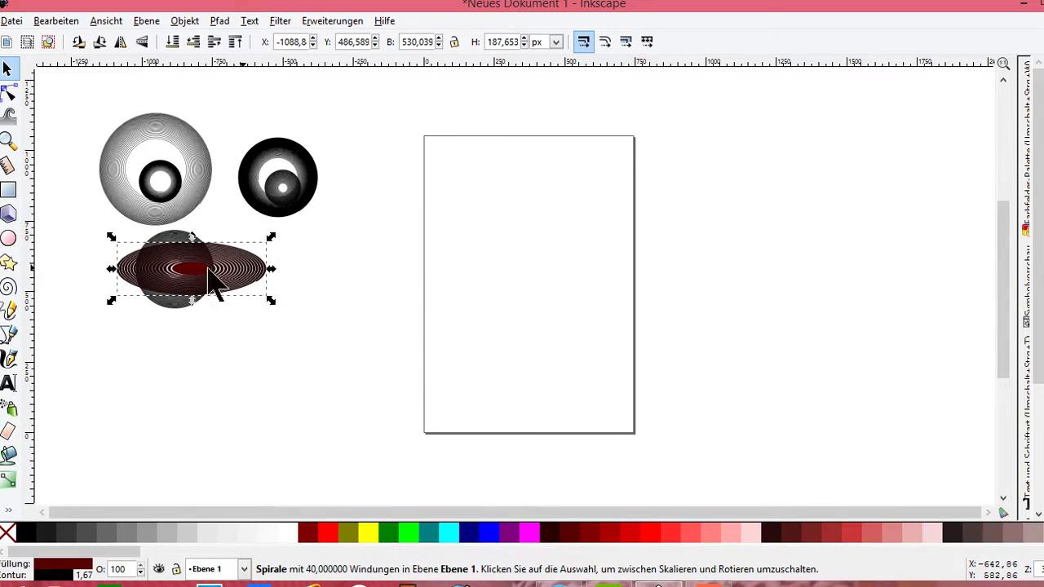
left_click_drag(111, 269, 98, 268)
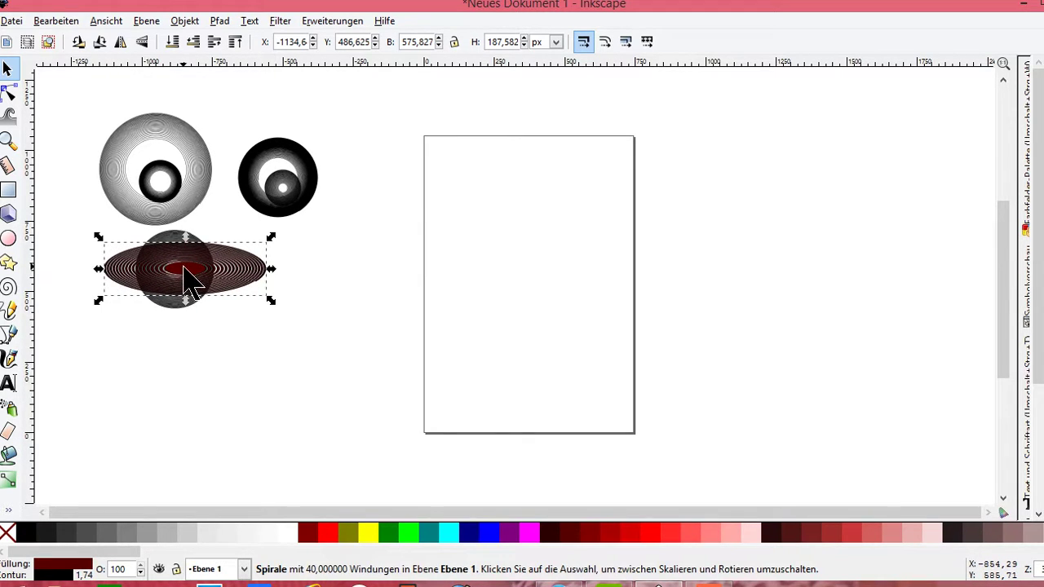
left_click_drag(184, 278, 155, 171)
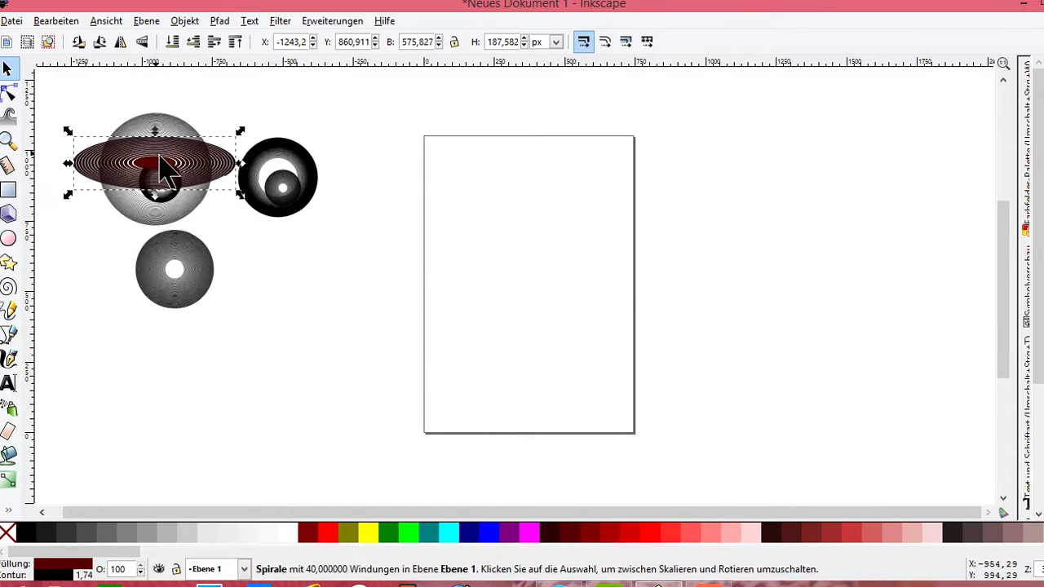
mouse_move(160, 157)
left_mouse_down()
mouse_move(283, 173)
mouse_move(183, 262)
left_mouse_up()
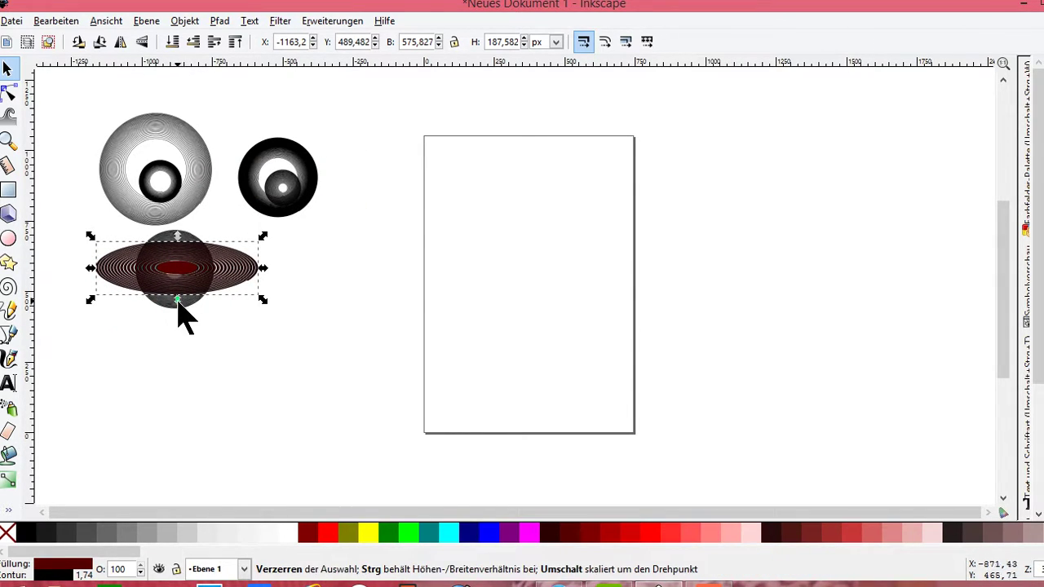
- Flatten the stretched spiral vertically and fill it yellow #FFFF00
left_click_drag(178, 302, 182, 314)
left_click_drag(177, 236, 181, 261)
left_click_drag(181, 297, 181, 295)
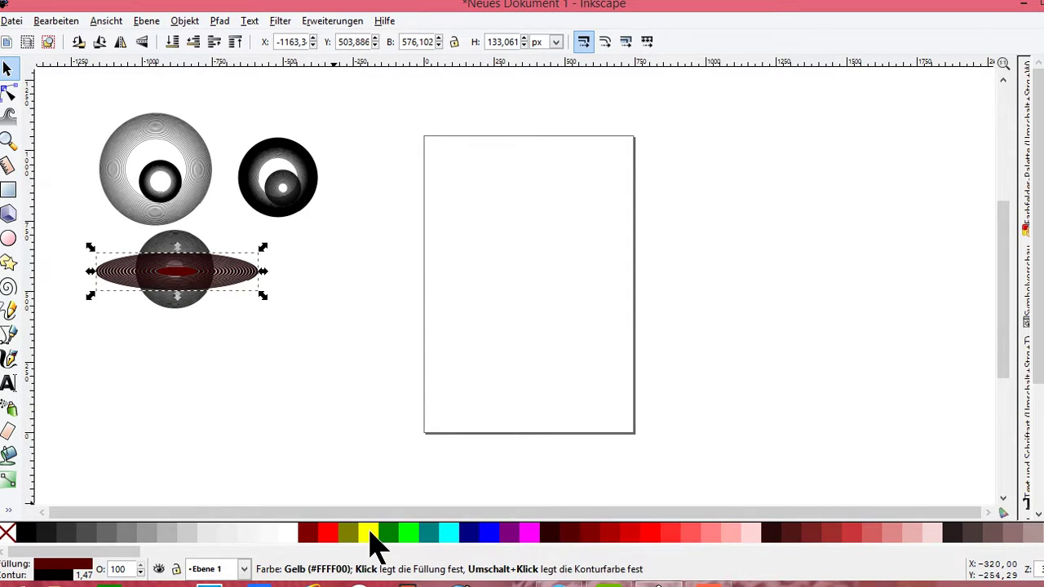
left_click(368, 534)
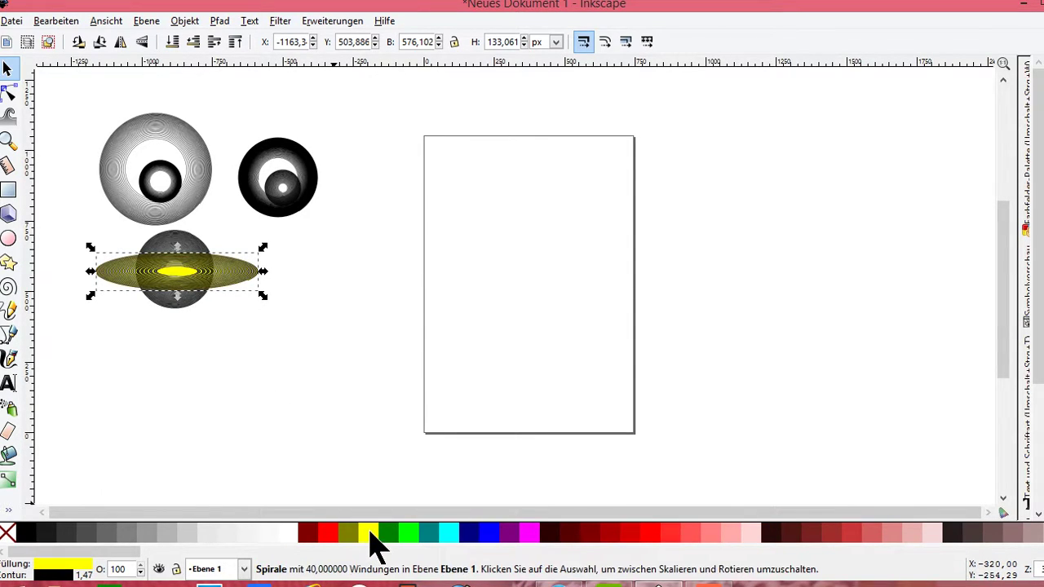
left_click(323, 453)
- Stretch the spiral inside the black ring wide and fill it purple #800080
left_click(282, 184)
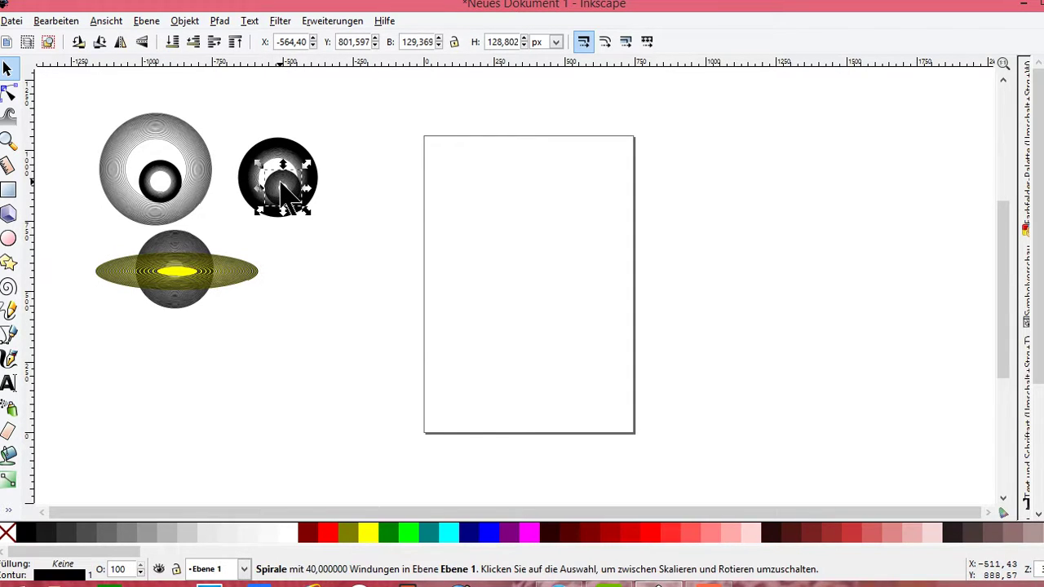
mouse_move(258, 187)
left_mouse_down()
mouse_move(204, 198)
mouse_move(218, 194)
left_mouse_up()
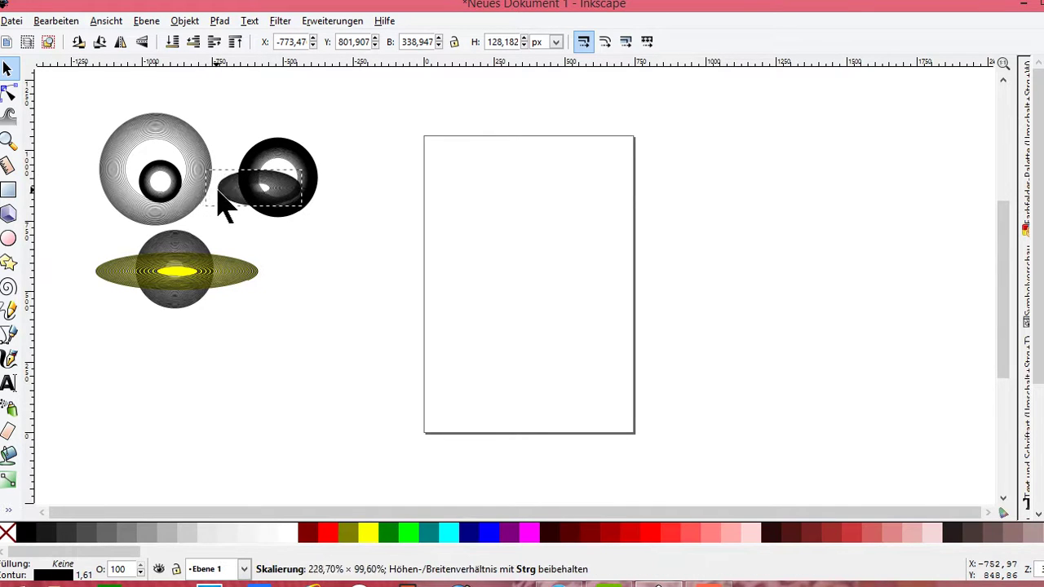
mouse_move(310, 203)
left_mouse_down()
mouse_move(367, 193)
mouse_move(326, 205)
mouse_move(318, 196)
mouse_move(338, 210)
left_mouse_up()
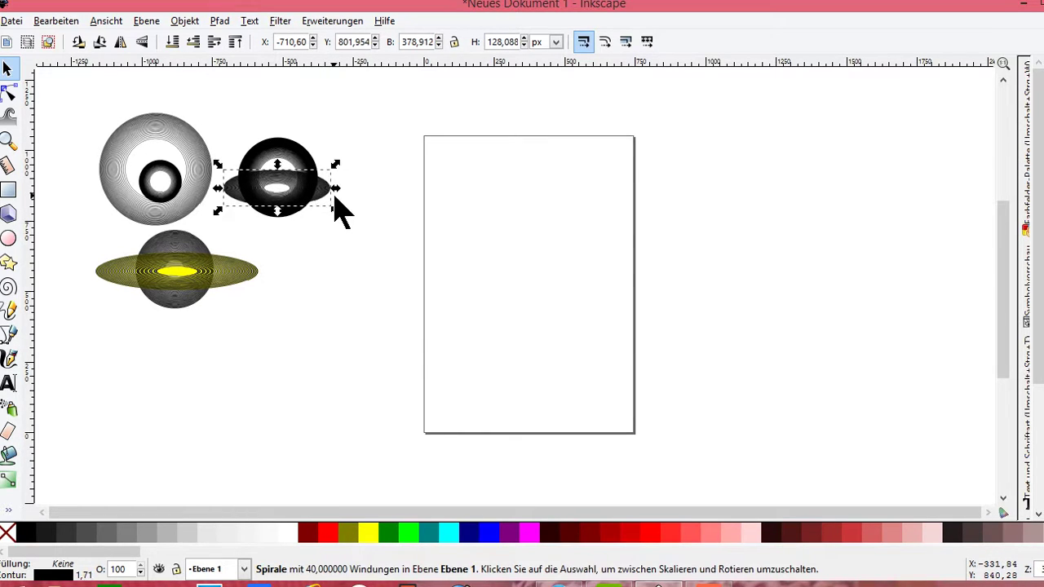
left_click(555, 532)
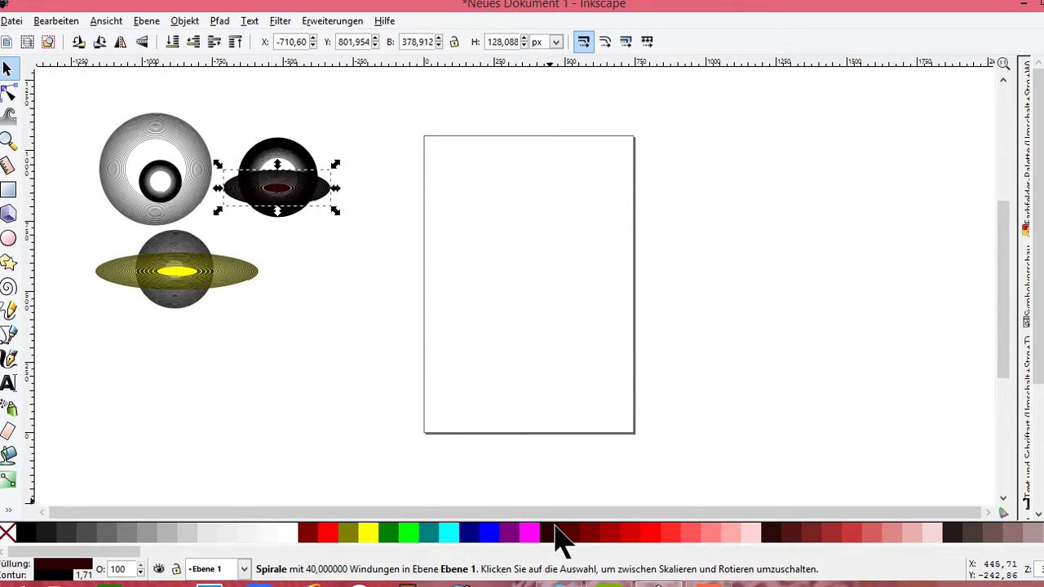
left_click(514, 534)
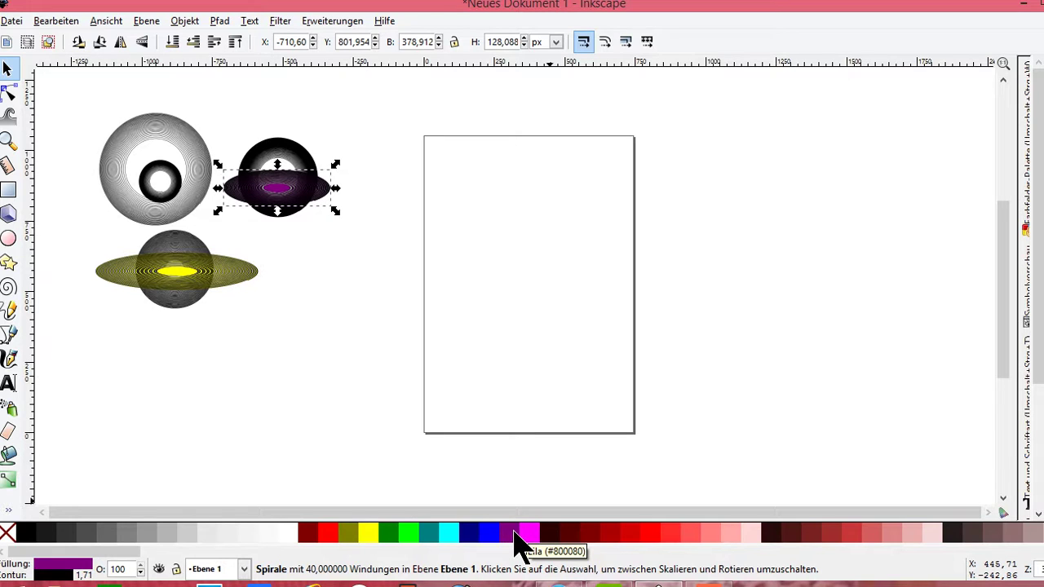
left_click(349, 337)
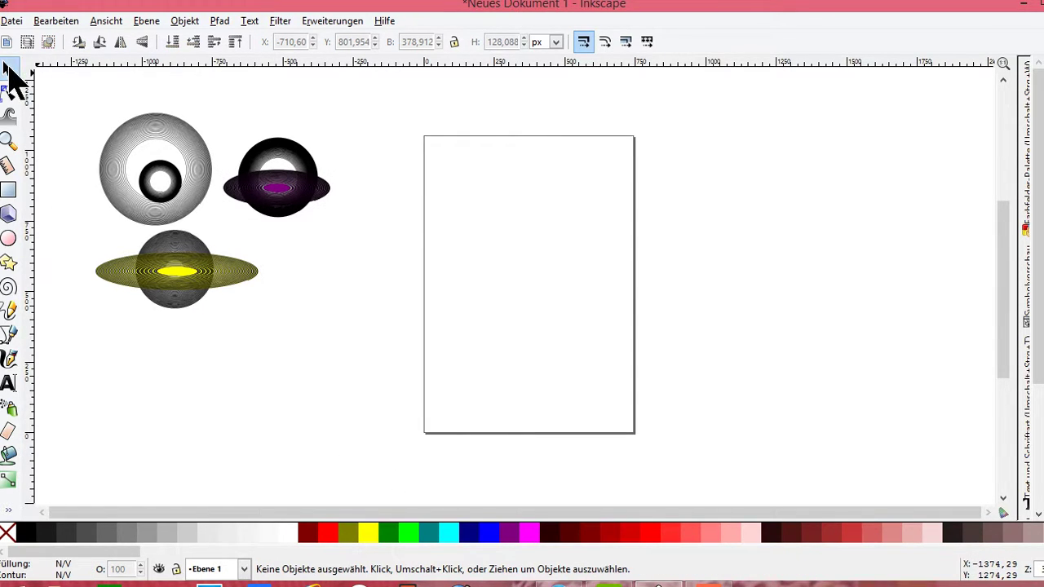
- Stretch the first disc's inner spiral leftward into a wide ellipse filled red #AA0000
left_click(170, 192)
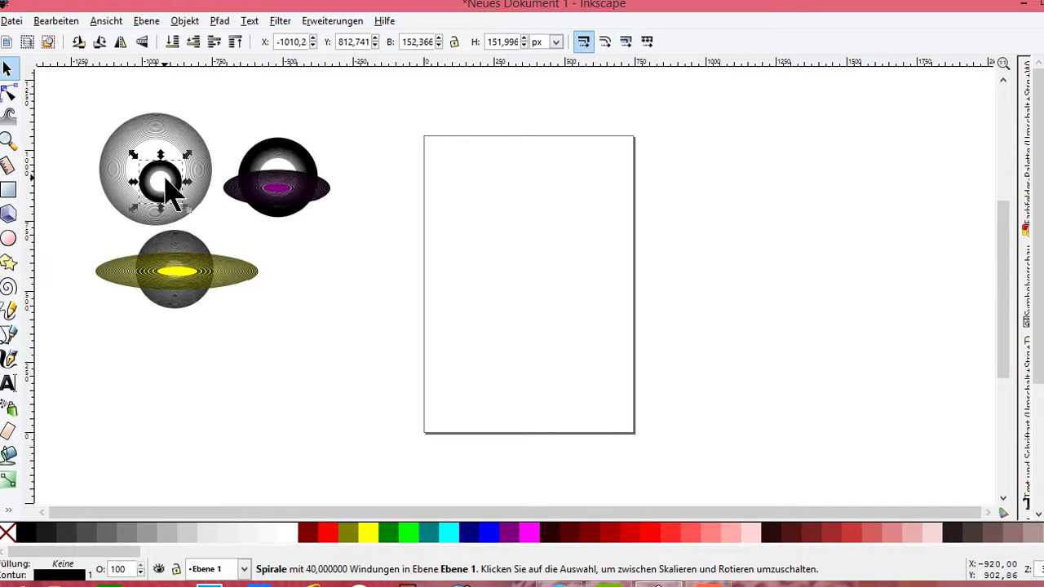
mouse_move(133, 181)
left_mouse_down()
mouse_move(98, 200)
mouse_move(39, 179)
mouse_move(46, 196)
left_mouse_up()
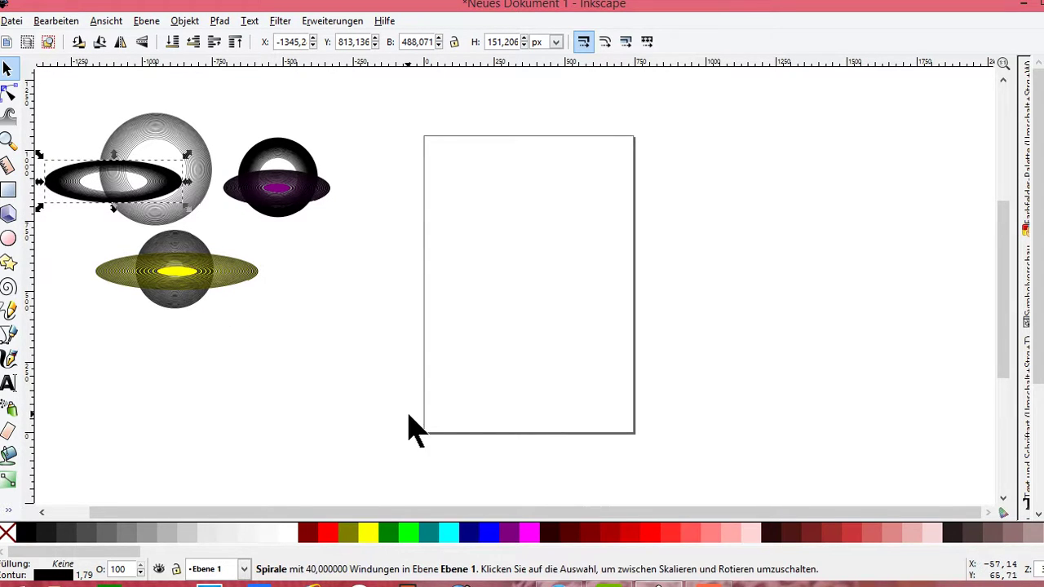
left_click(602, 535)
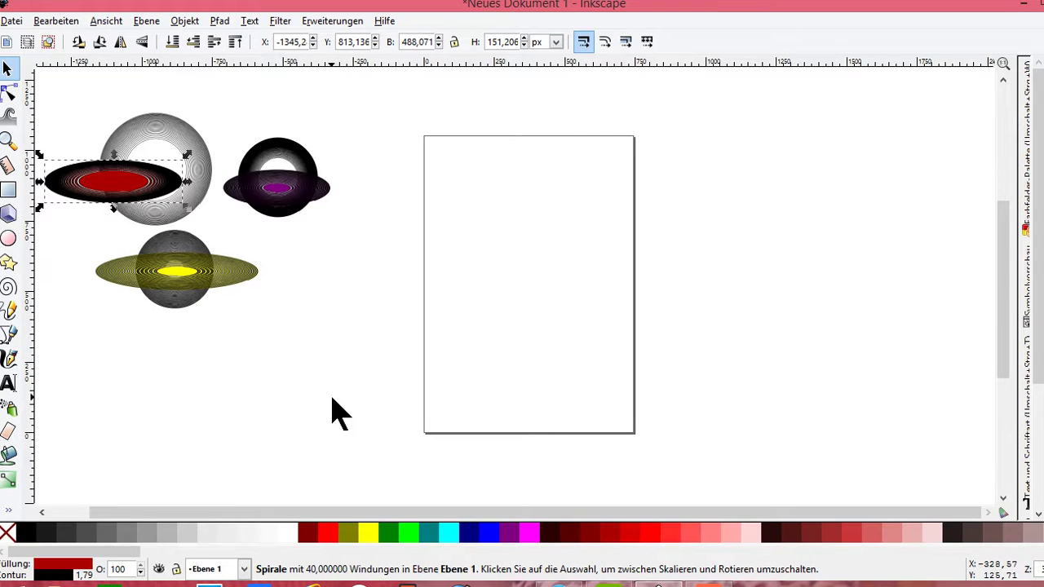
left_click(209, 394)
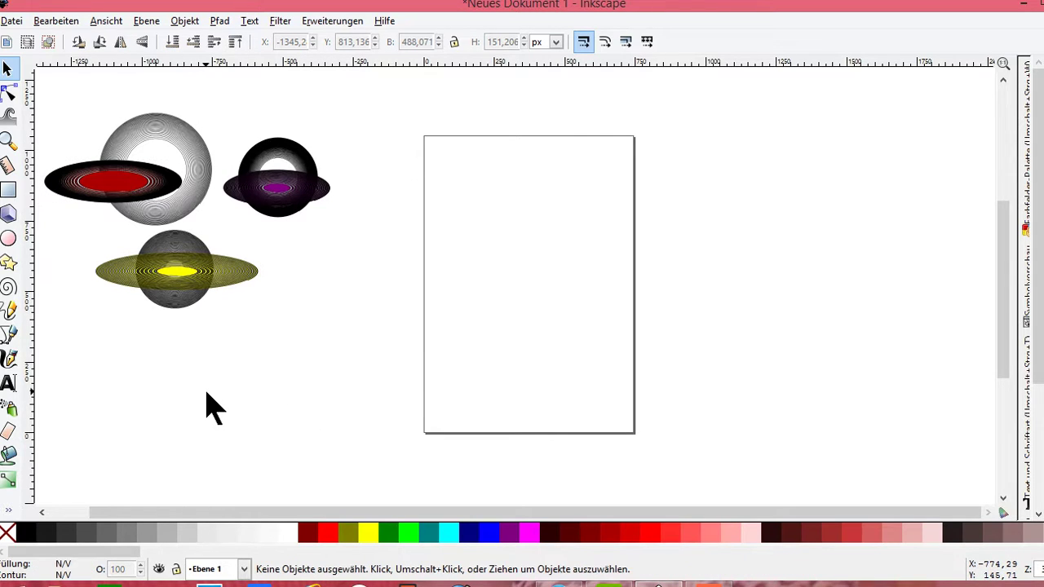
- Draw a large 40-turn ring spiral, about 964 × 962 px, over the page top and select it
left_click(9, 288)
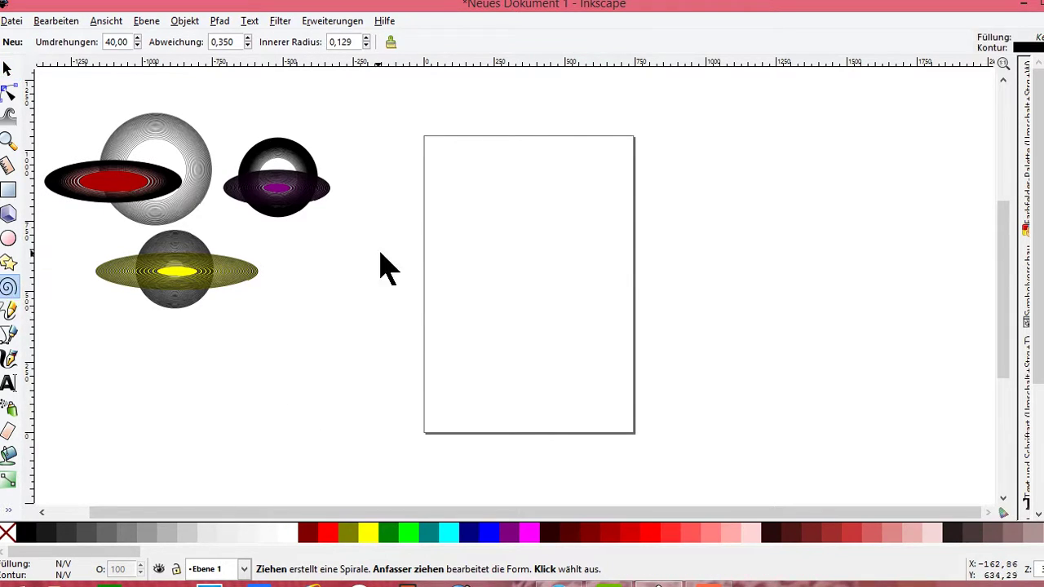
mouse_move(490, 174)
left_mouse_down()
mouse_move(566, 232)
mouse_move(577, 256)
mouse_move(503, 233)
mouse_move(503, 249)
mouse_move(650, 298)
mouse_move(741, 373)
mouse_move(608, 333)
mouse_move(555, 291)
left_mouse_up()
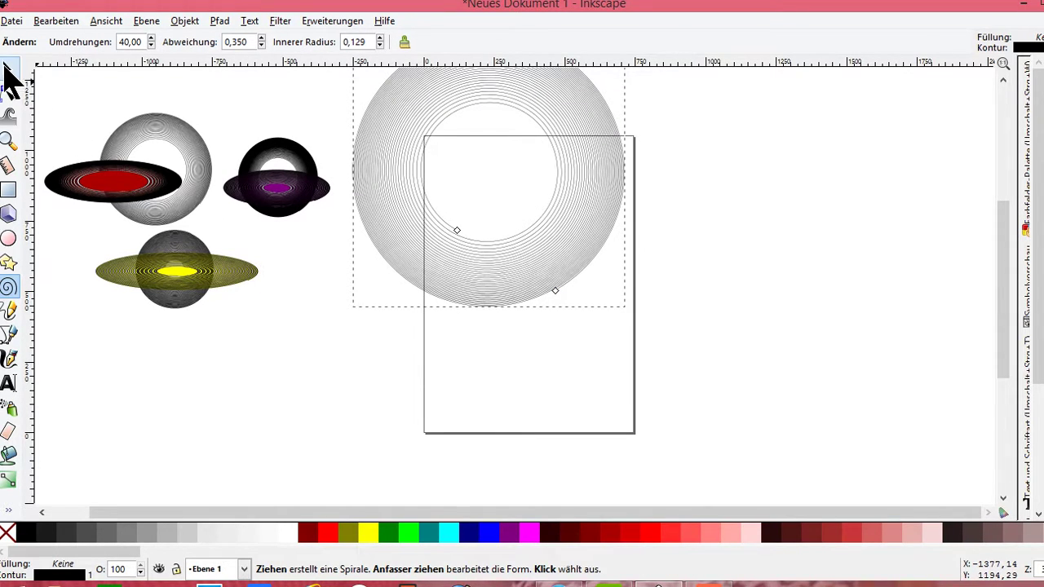
left_click(8, 70)
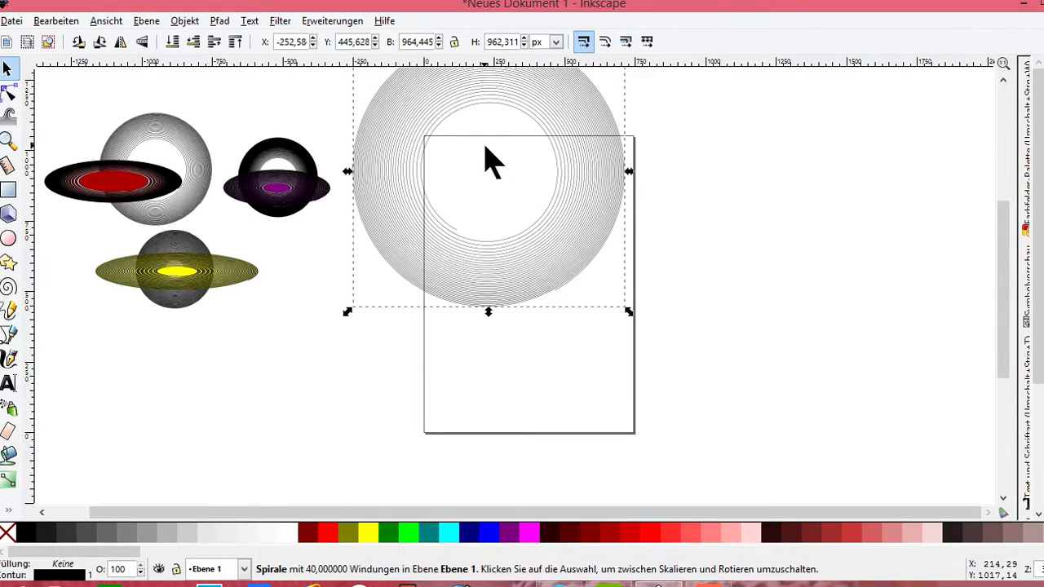
left_click_drag(485, 147, 499, 267)
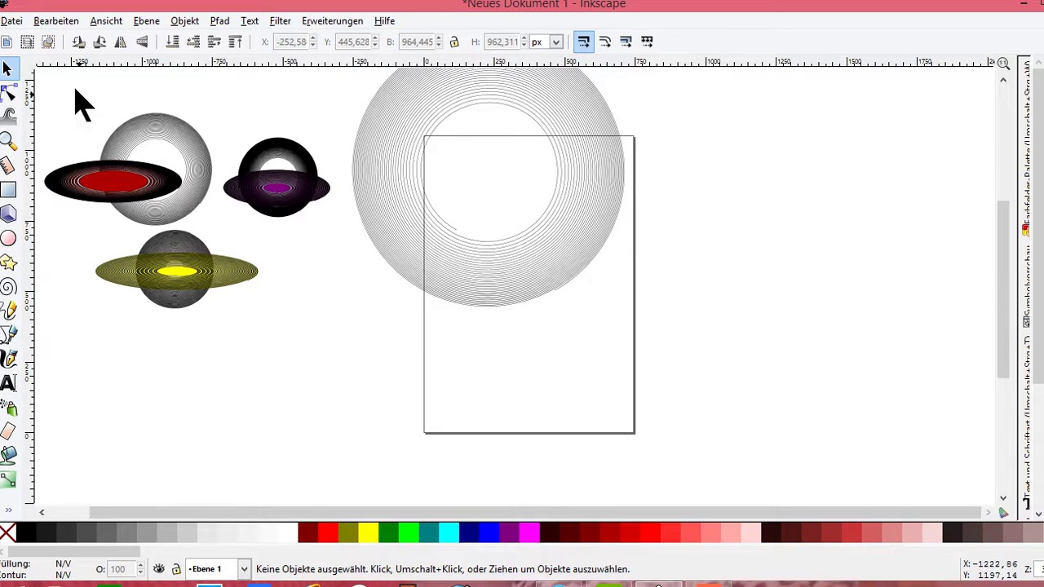
- Squeeze the large spiral into a narrow upright oval about 310 × 703 px
left_click(8, 70)
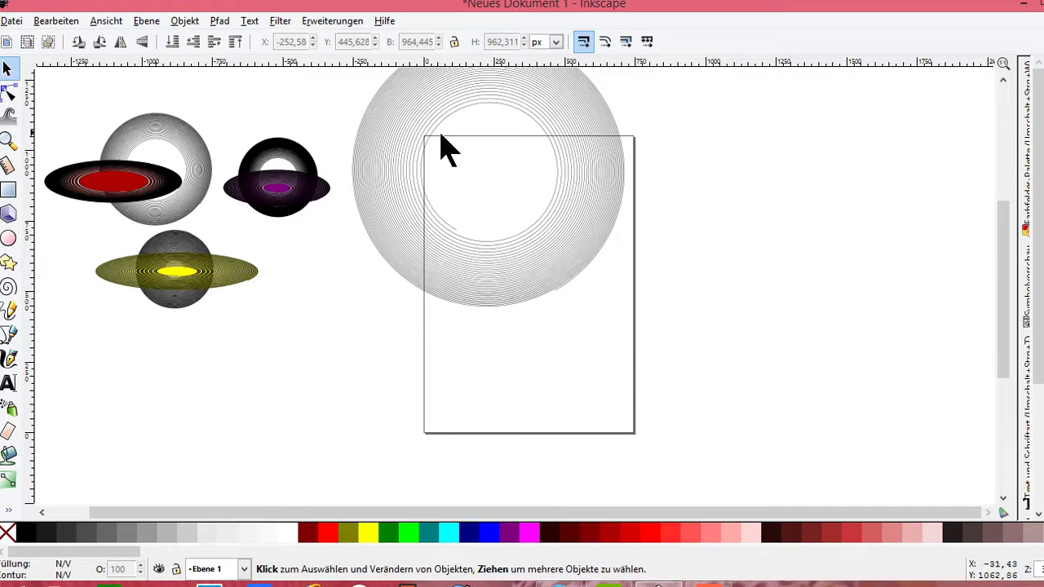
left_click(438, 129)
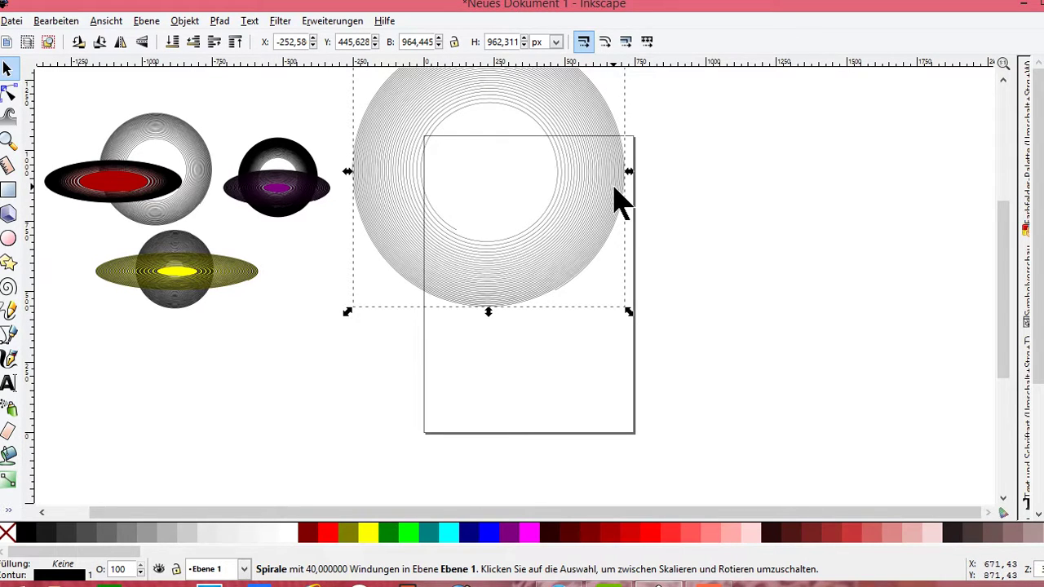
left_click_drag(628, 172, 392, 198)
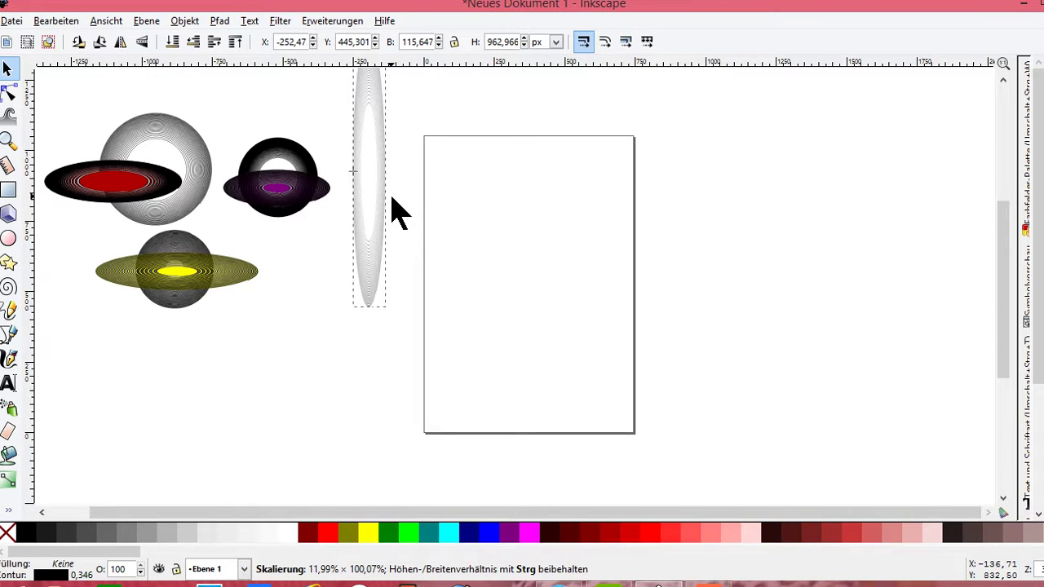
left_click_drag(392, 197, 541, 216)
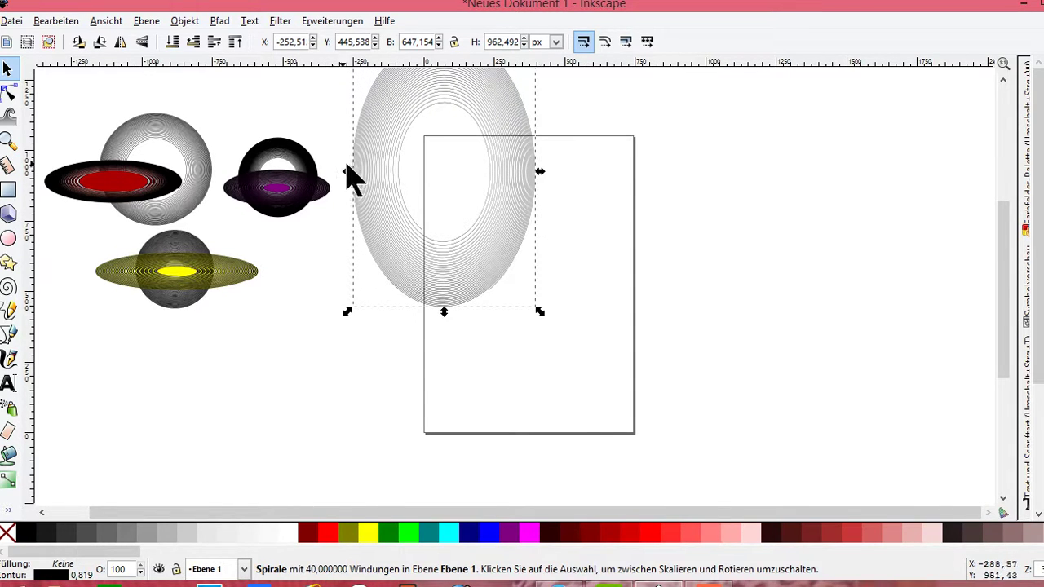
mouse_move(346, 172)
left_mouse_down()
mouse_move(395, 200)
mouse_move(449, 206)
left_mouse_up()
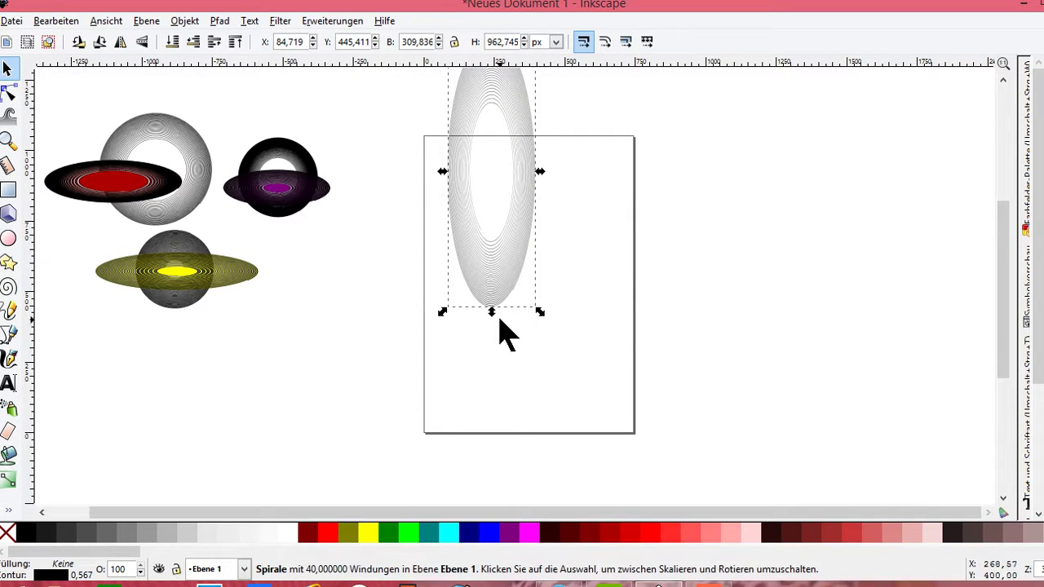
left_click_drag(491, 311, 491, 238)
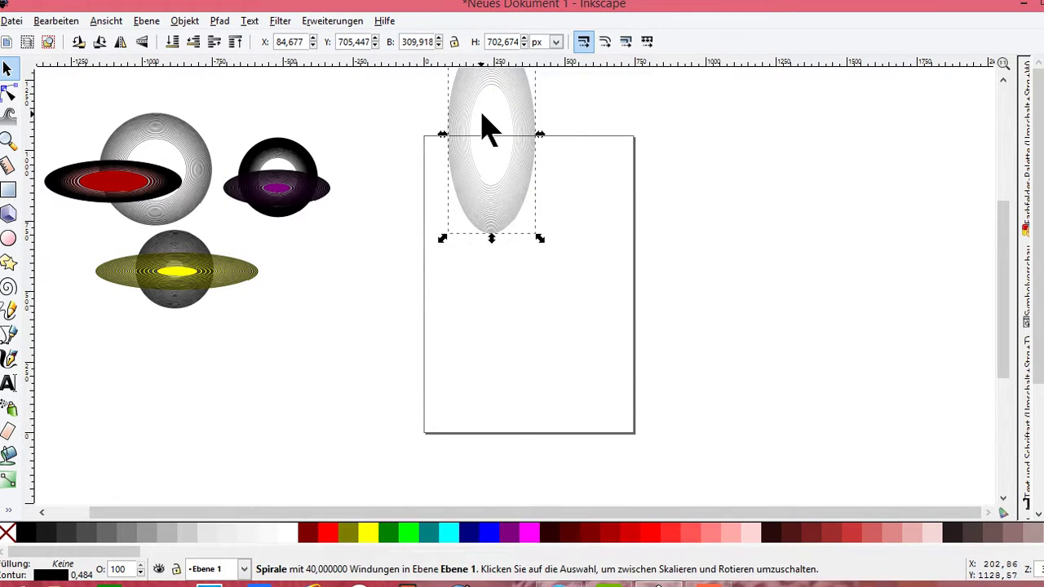
left_click_drag(482, 108, 528, 186)
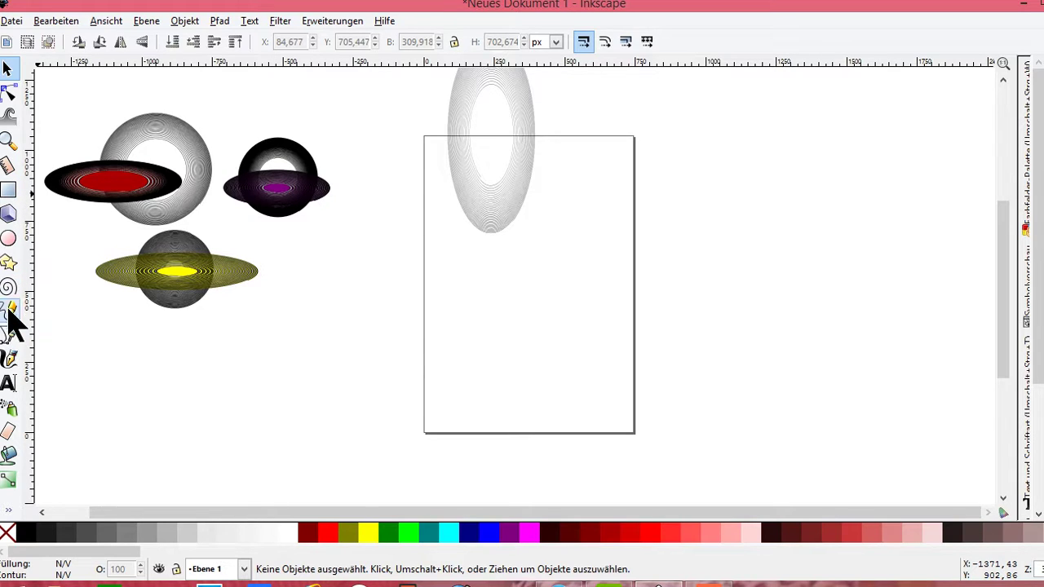
- Draw a large spiral at the page's left edge with small overlapping spirals inside it
left_click(9, 289)
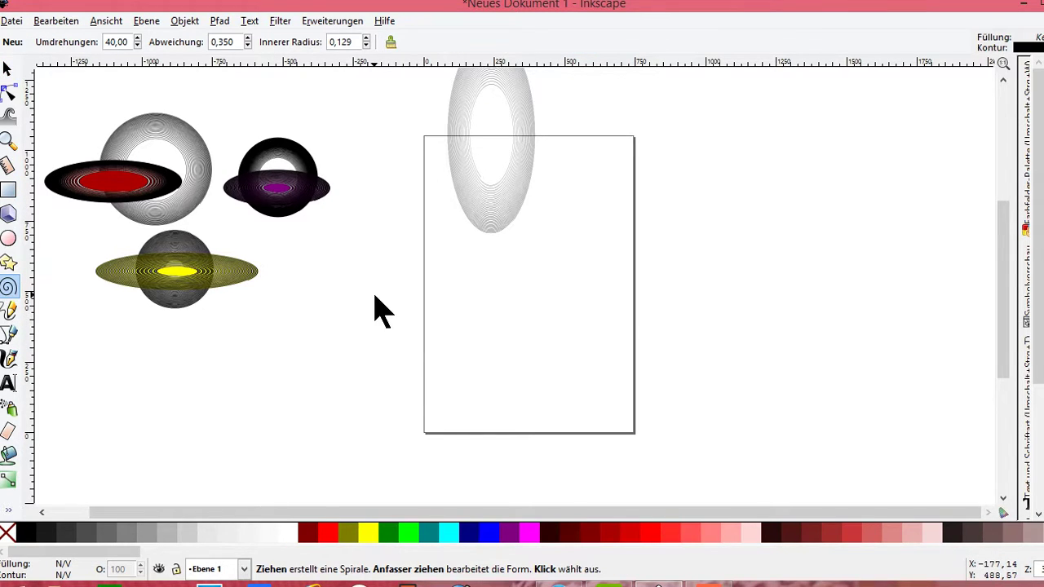
mouse_move(376, 297)
left_mouse_down()
mouse_move(456, 362)
mouse_move(421, 361)
mouse_move(462, 352)
mouse_move(482, 362)
mouse_move(450, 360)
mouse_move(478, 352)
mouse_move(360, 308)
mouse_move(417, 335)
left_mouse_up()
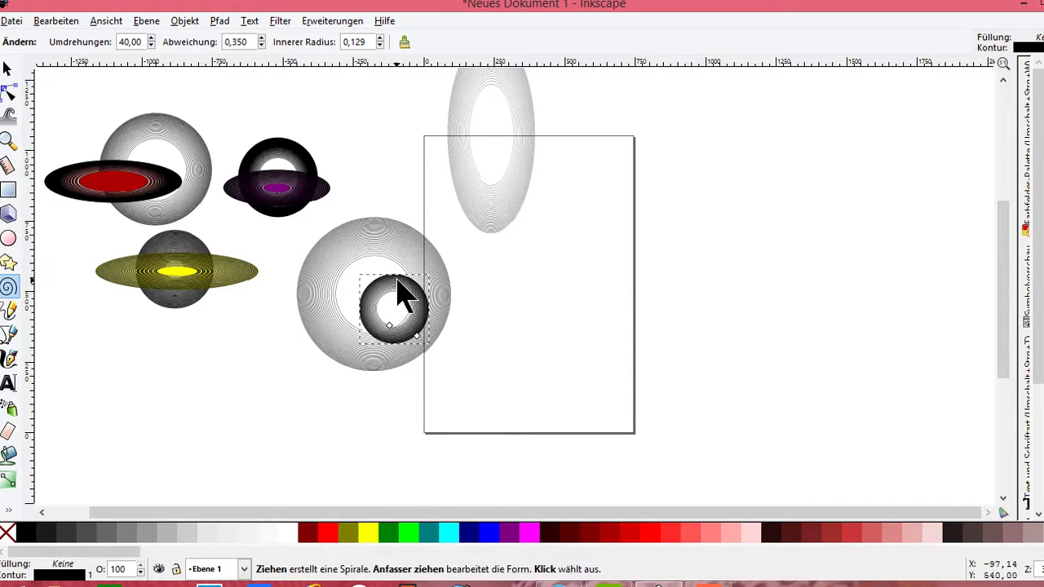
mouse_move(398, 281)
left_mouse_down()
mouse_move(423, 298)
mouse_move(400, 314)
mouse_move(407, 354)
left_mouse_up()
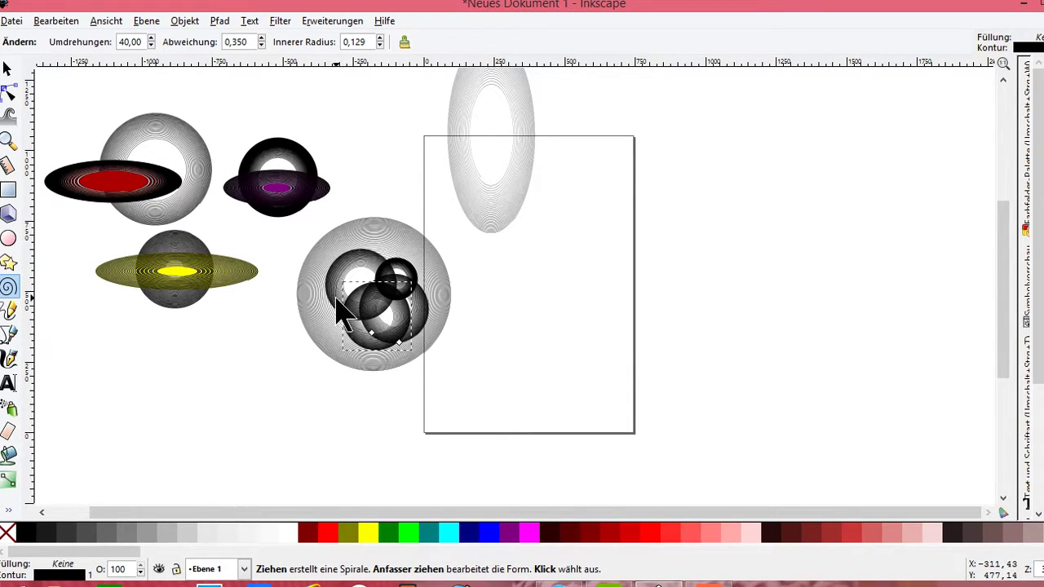
mouse_move(334, 297)
left_mouse_down()
mouse_move(369, 300)
mouse_move(385, 285)
left_mouse_up()
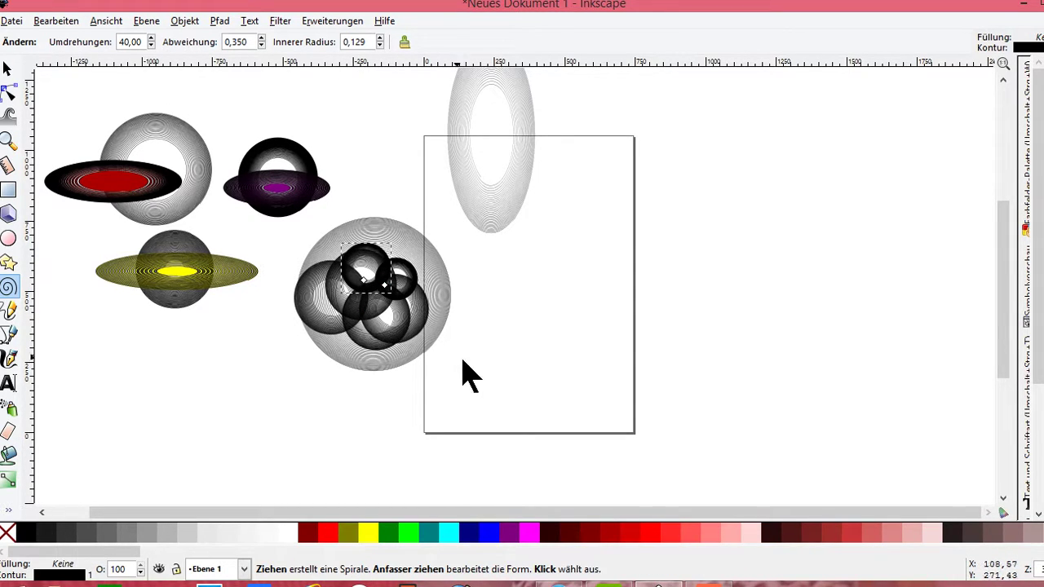
- Lower the turns, set divergence to 1,3, and draw six overlapping spirals right of and on the page
left_click(150, 44)
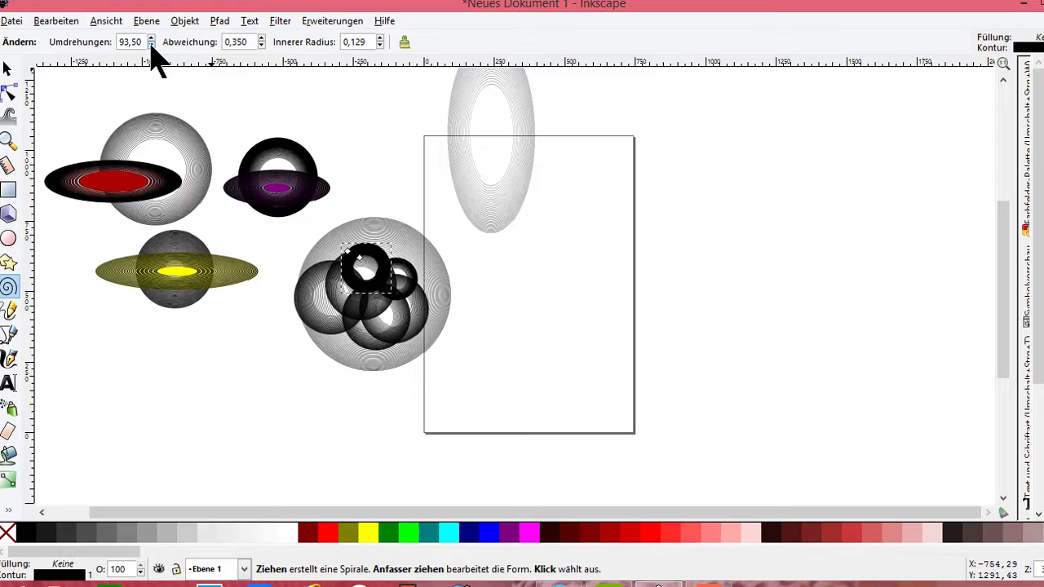
left_click(261, 39)
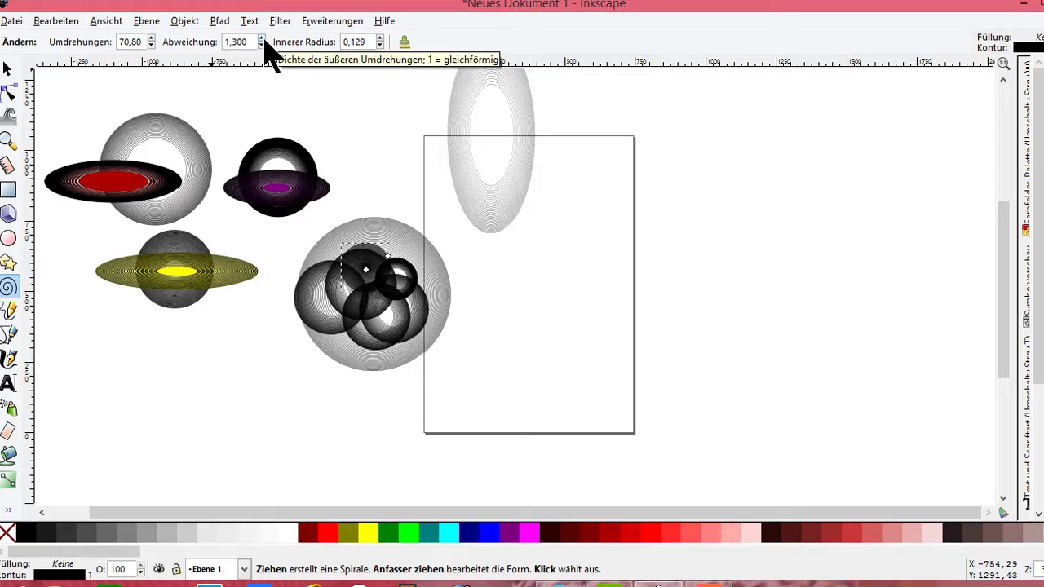
left_click_drag(625, 252, 683, 298)
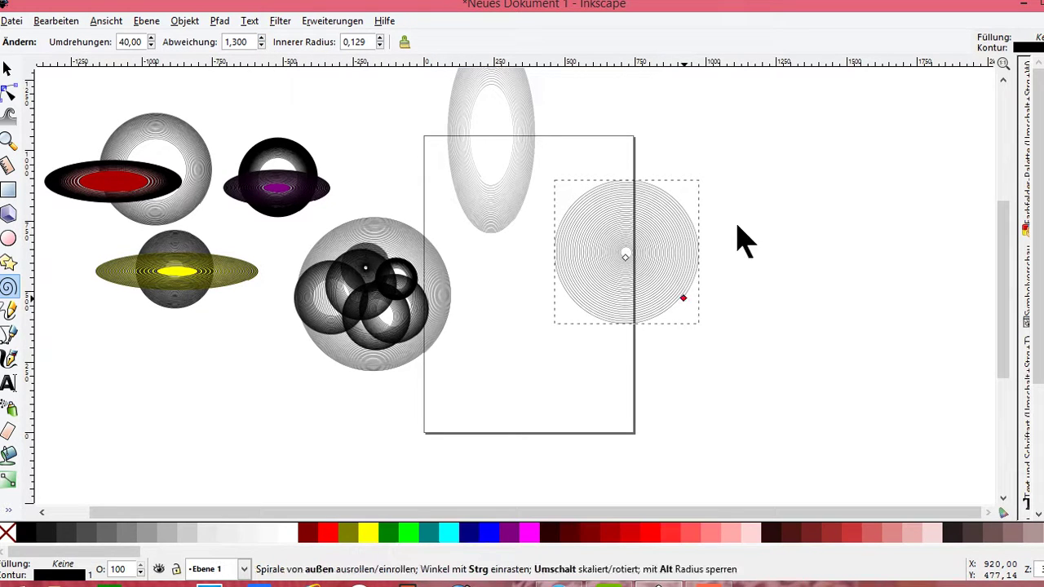
left_click_drag(781, 195, 815, 261)
left_click_drag(769, 326, 822, 377)
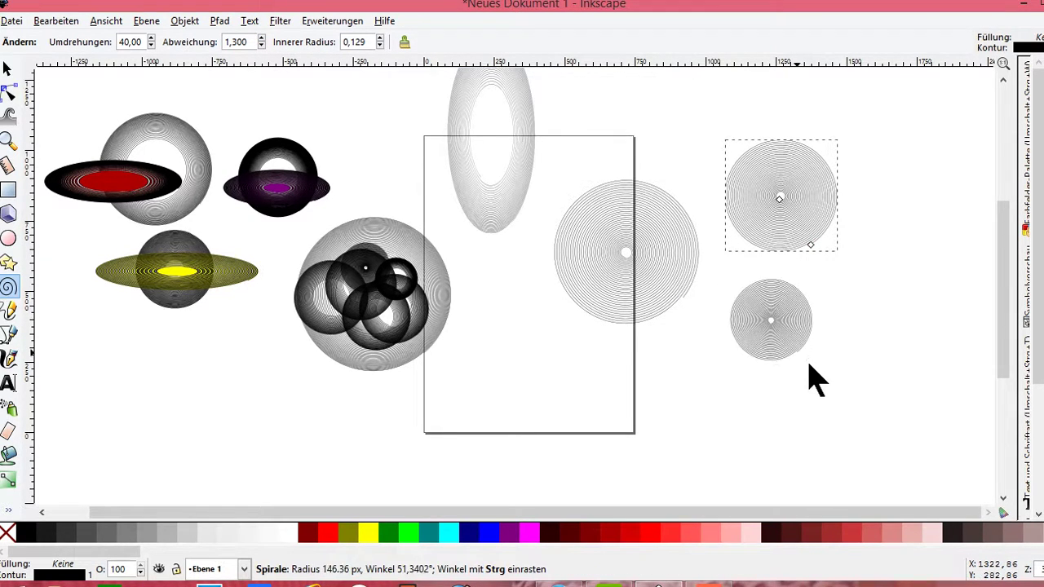
left_click_drag(675, 290, 732, 331)
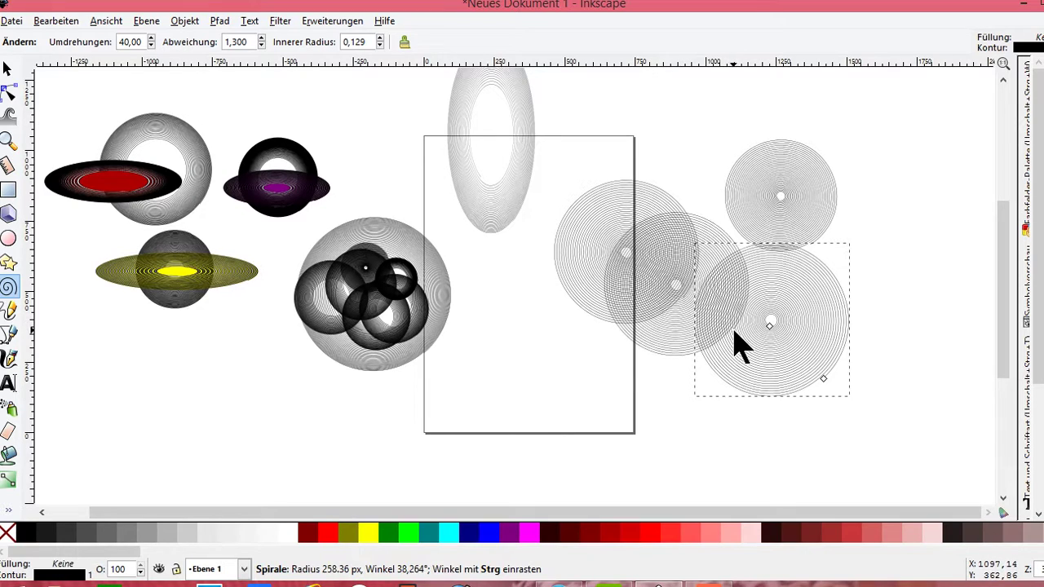
mouse_move(700, 201)
left_mouse_down()
mouse_move(742, 253)
mouse_move(775, 236)
mouse_move(850, 281)
left_mouse_up()
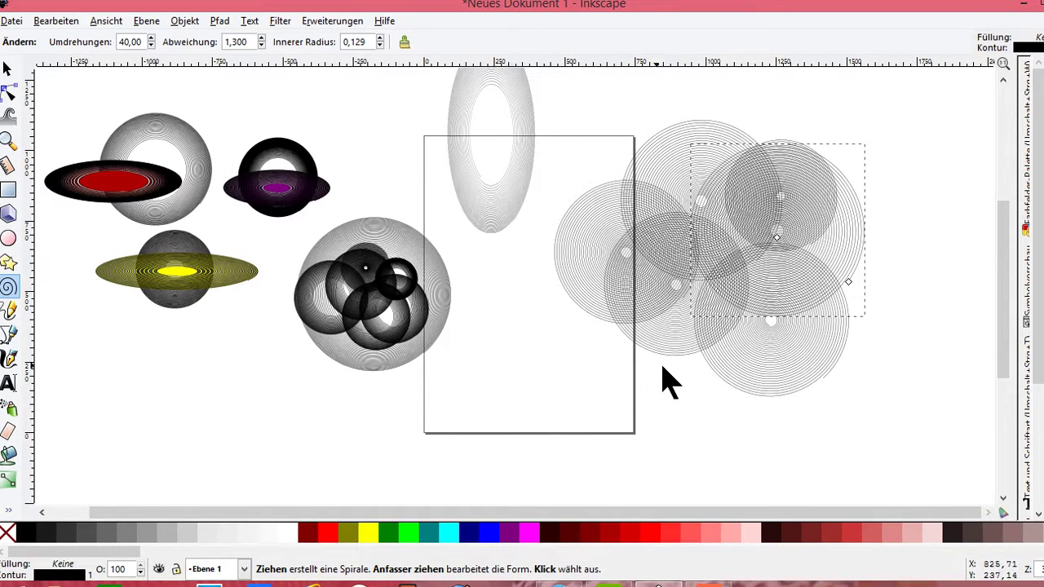
mouse_move(463, 399)
left_mouse_down()
mouse_move(515, 423)
mouse_move(508, 400)
mouse_move(552, 400)
left_mouse_up()
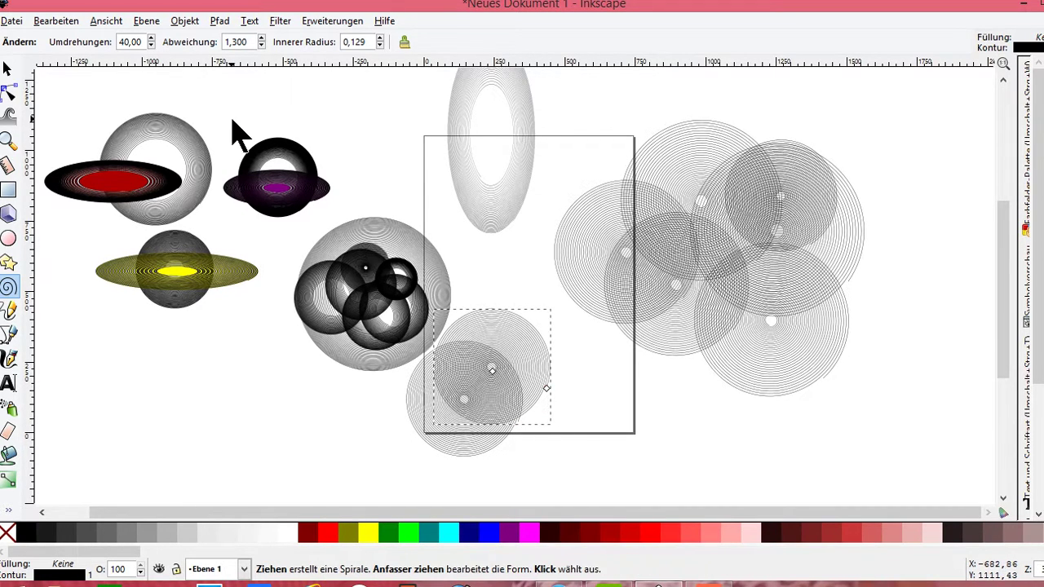
- Set divergence to 3,71, draw two widely spaced spirals, and fill the top one near-black #280B0B
left_click(262, 38)
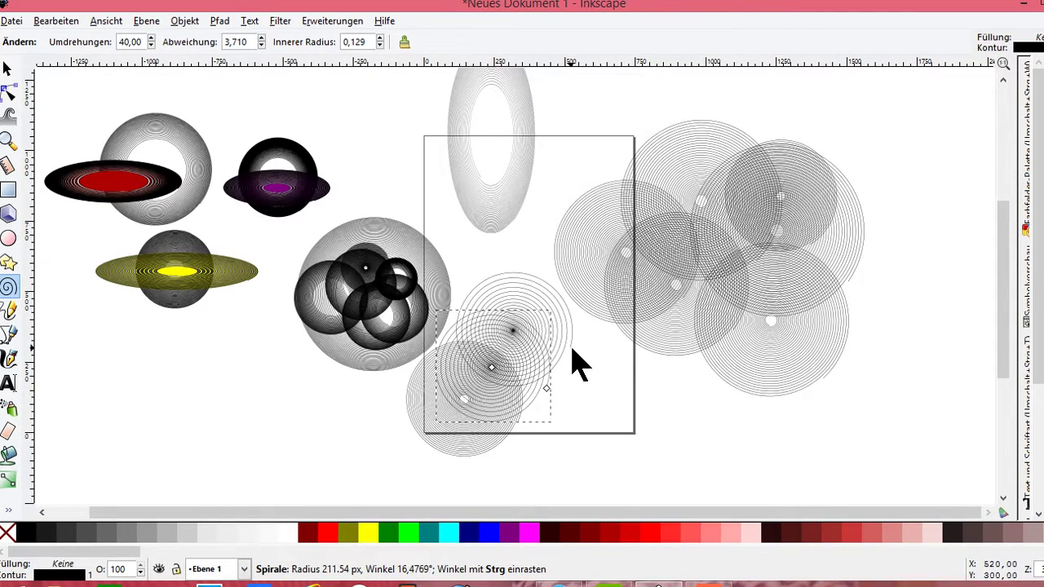
left_click_drag(514, 331, 573, 350)
left_click_drag(532, 280, 586, 313)
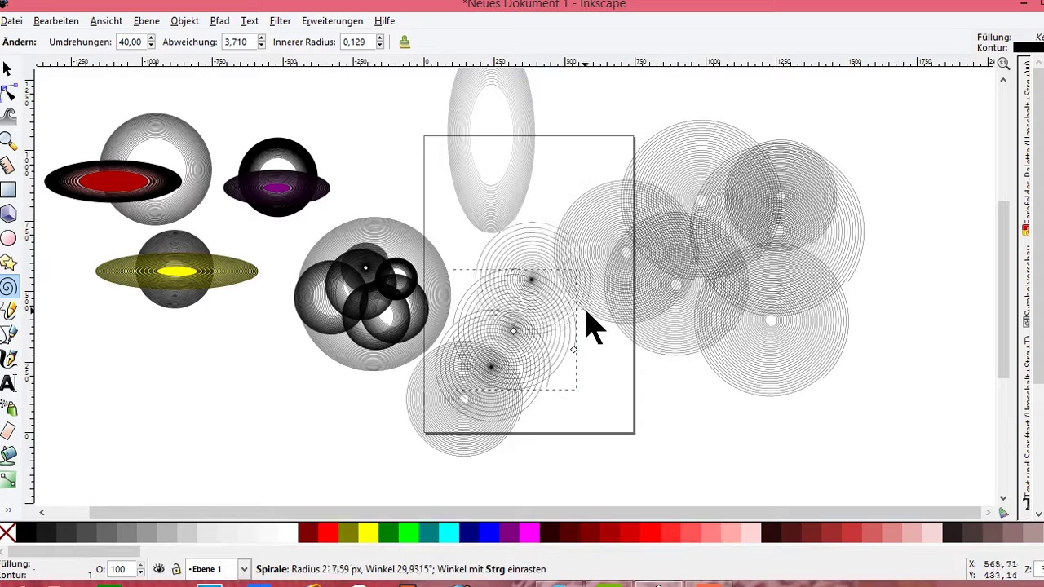
left_click(654, 535)
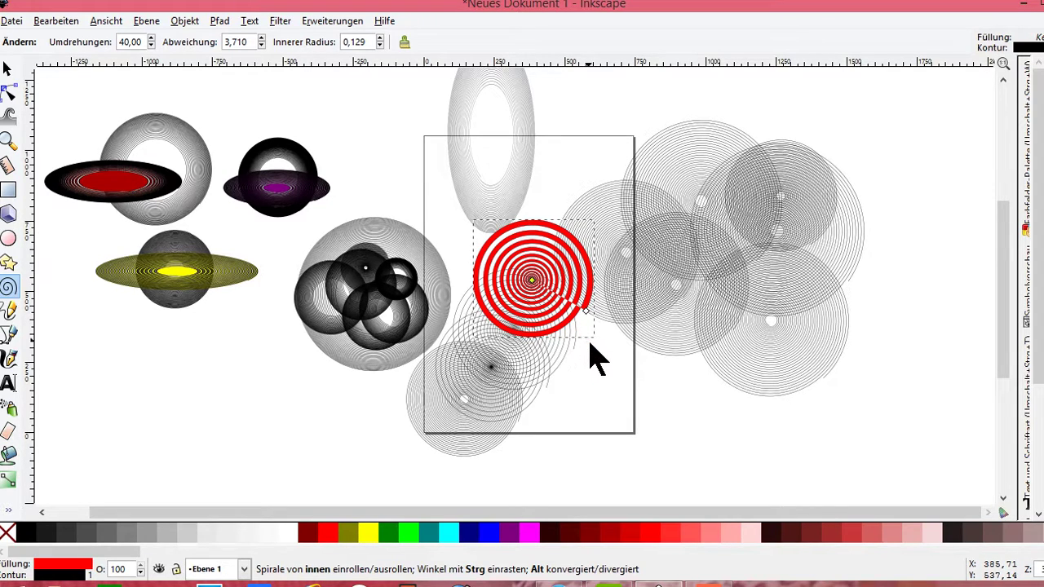
left_click(771, 535)
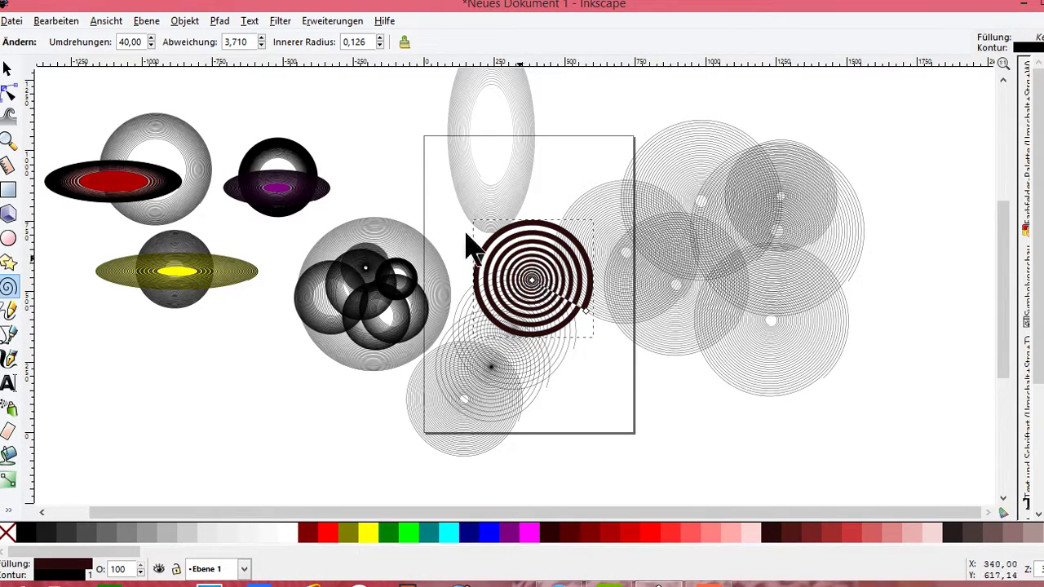